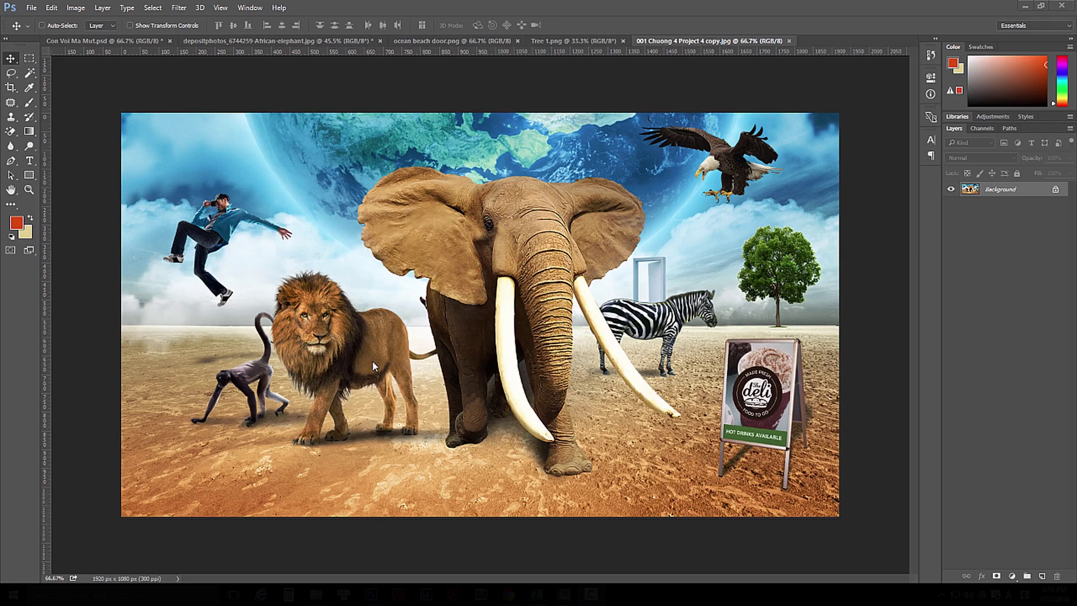
Step: In Con Voi Ma Mut.psd, show the Trai Dat and Layer 1 layers and move the linked lion down and to the left
{"action": "left_click", "coordinate": [120, 43]}
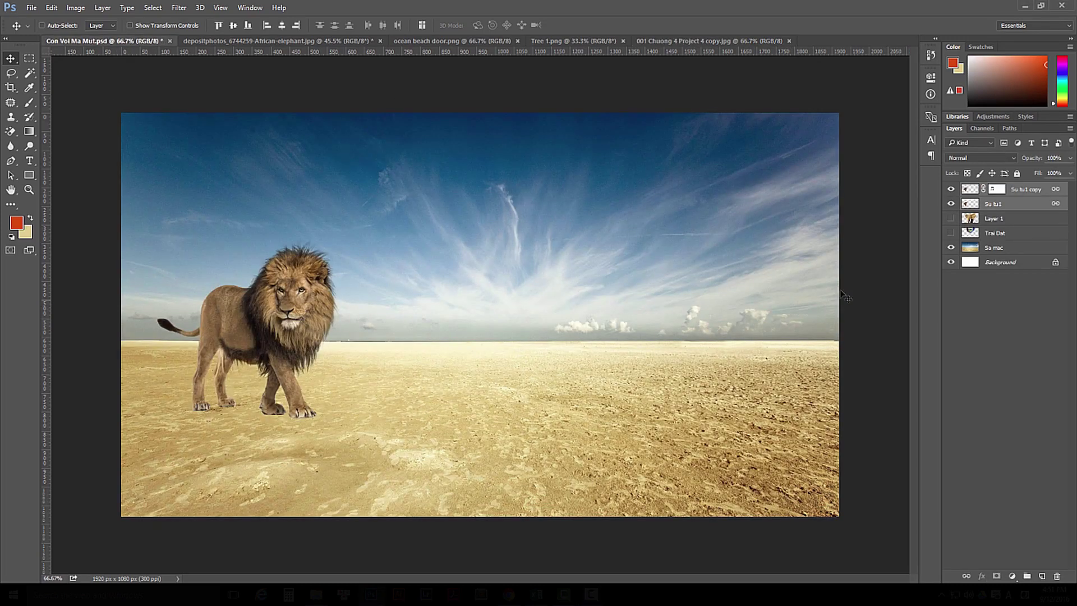
{"action": "left_click", "coordinate": [952, 233]}
{"action": "left_click", "coordinate": [951, 218]}
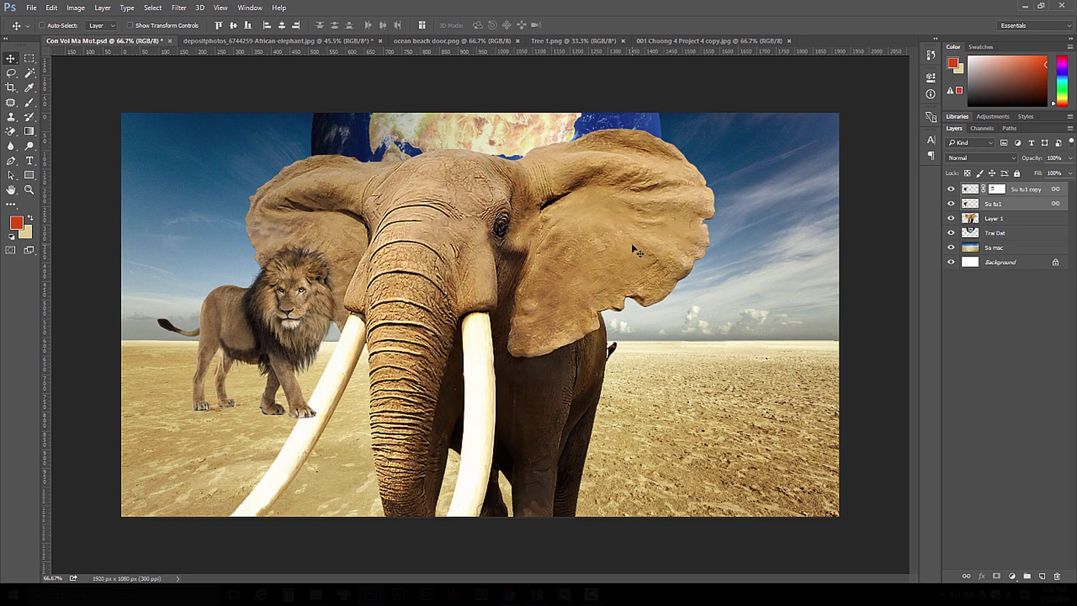
{"action": "left_click_drag", "start_coordinate": [440, 216], "coordinate": [422, 266]}
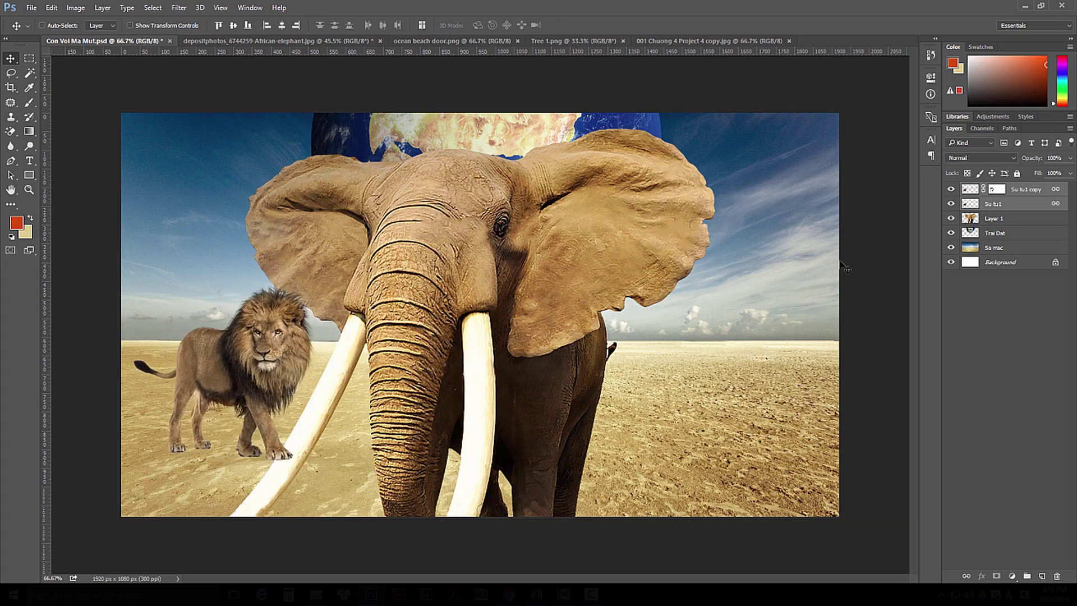
Step: Rename the elephant layer, Layer 1, as "Con voi"
{"action": "left_click", "coordinate": [1024, 222]}
{"action": "double_click", "coordinate": [994, 218]}
{"action": "type", "text": "Co"}
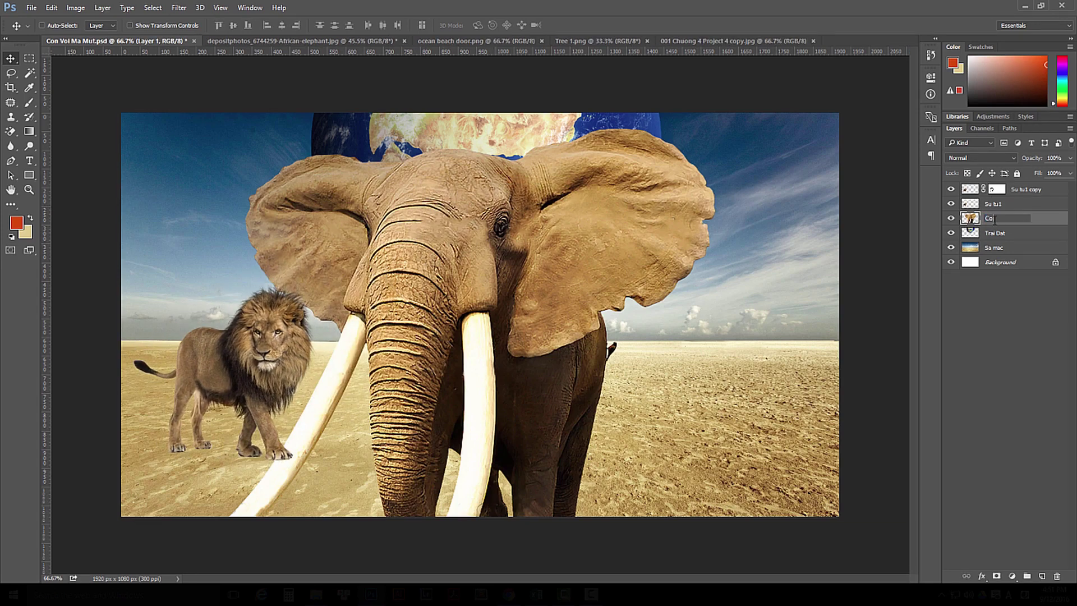
{"action": "type", "text": "n voi"}
{"action": "key", "text": "Return"}
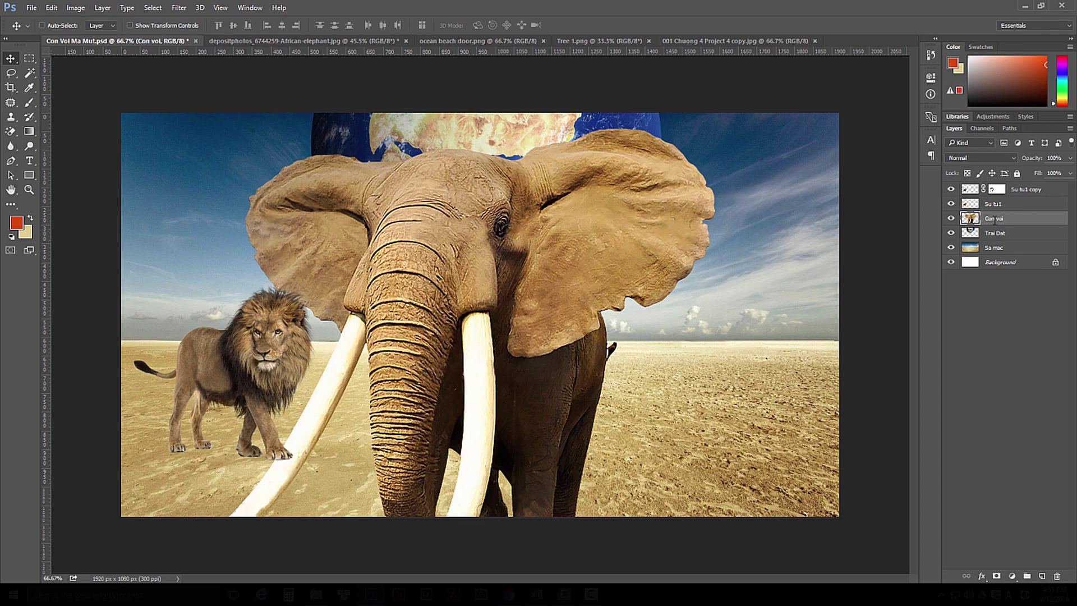
Step: Scale the elephant to about 59.5% with a horizontal flip, and position it whole near the centre of the desert scene
{"action": "left_click_drag", "start_coordinate": [463, 249], "coordinate": [481, 190]}
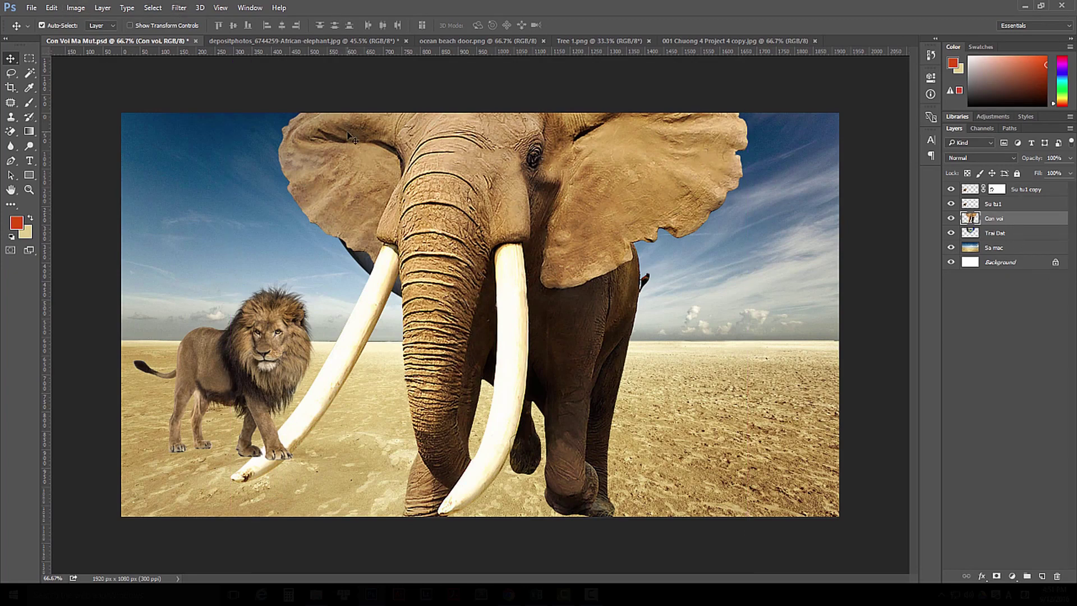
{"action": "key", "text": "ctrl+t"}
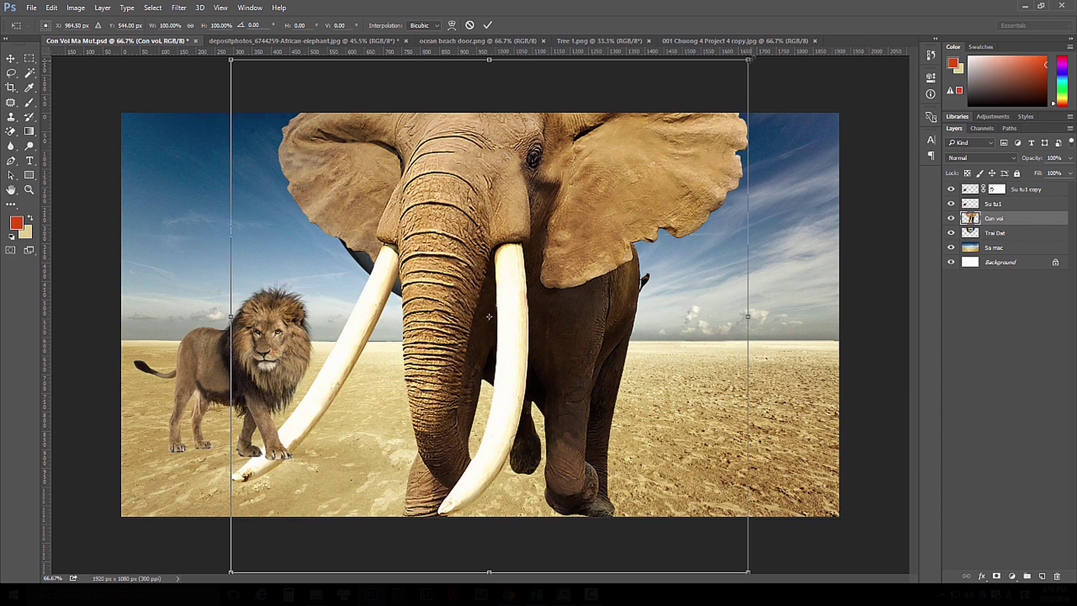
{"action": "left_click_drag", "start_coordinate": [749, 59], "coordinate": [533, 271]}
{"action": "left_click_drag", "start_coordinate": [469, 338], "coordinate": [593, 215]}
{"action": "right_click", "coordinate": [561, 212]}
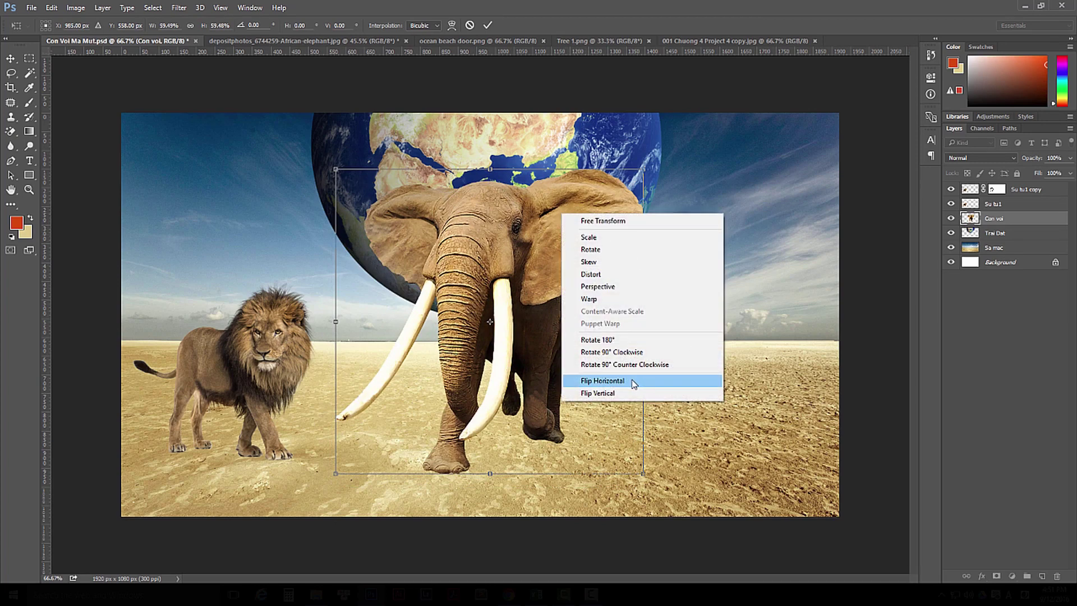
{"action": "left_click", "coordinate": [633, 382]}
{"action": "mouse_move", "coordinate": [507, 240]}
{"action": "left_mouse_down"}
{"action": "mouse_move", "coordinate": [537, 246]}
{"action": "mouse_move", "coordinate": [521, 245]}
{"action": "left_mouse_up"}
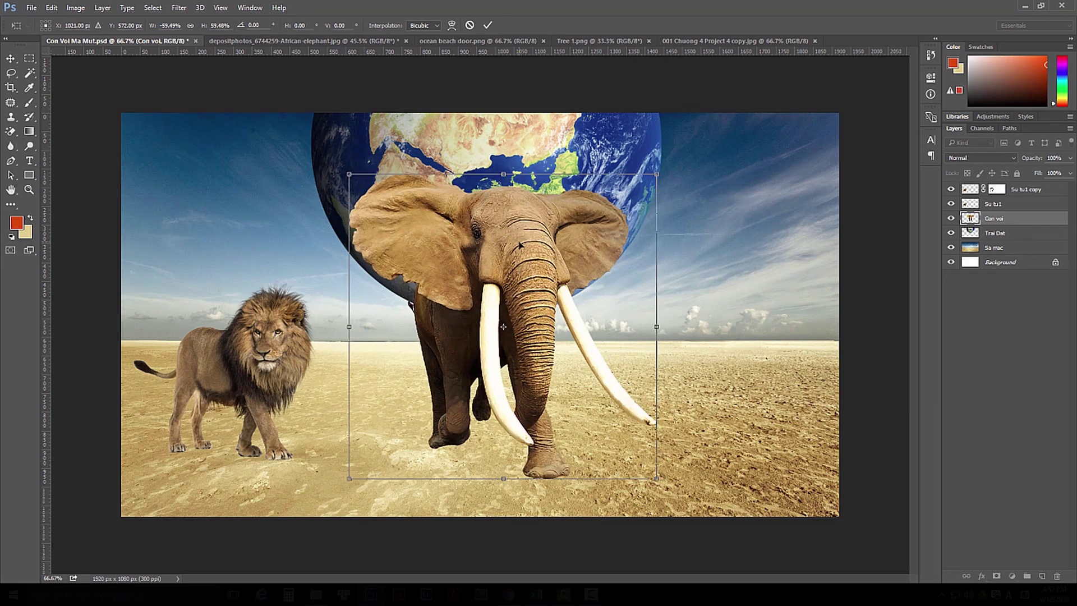
{"action": "key", "text": "Return"}
Step: Nudge the elephant slightly down and to the right in front of the globe
{"action": "key", "text": "Down"}
{"action": "key", "text": "Down"}
{"action": "key", "text": "Down"}
{"action": "key", "text": "Down"}
{"action": "key", "text": "Down"}
{"action": "key", "text": "Down"}
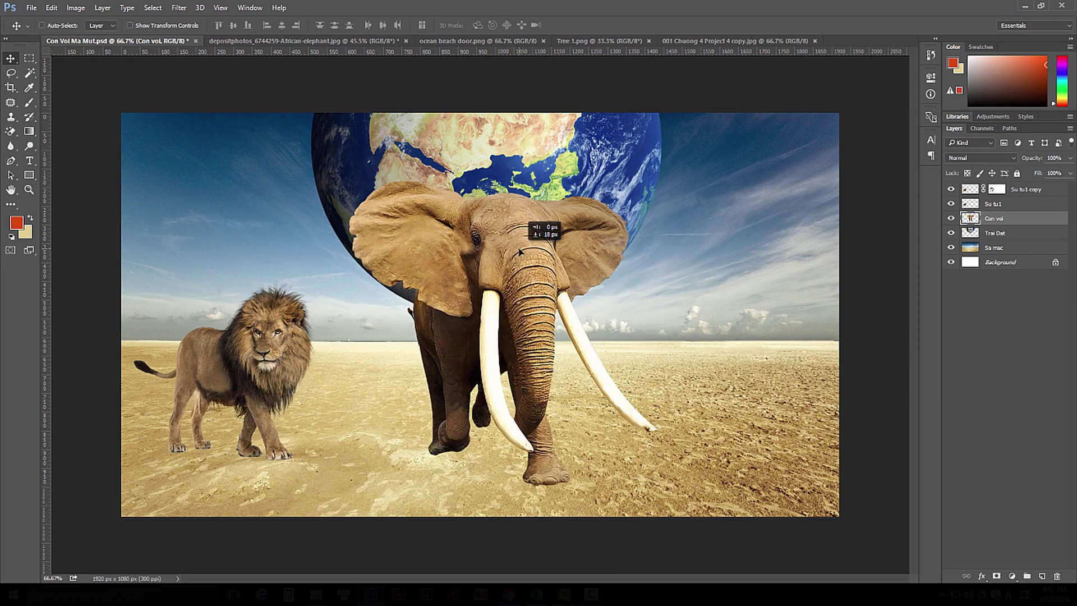
{"action": "key", "text": "shift+Right"}
{"action": "key", "text": "shift+Right"}
{"action": "key", "text": "Right"}
{"action": "key", "text": "Right"}
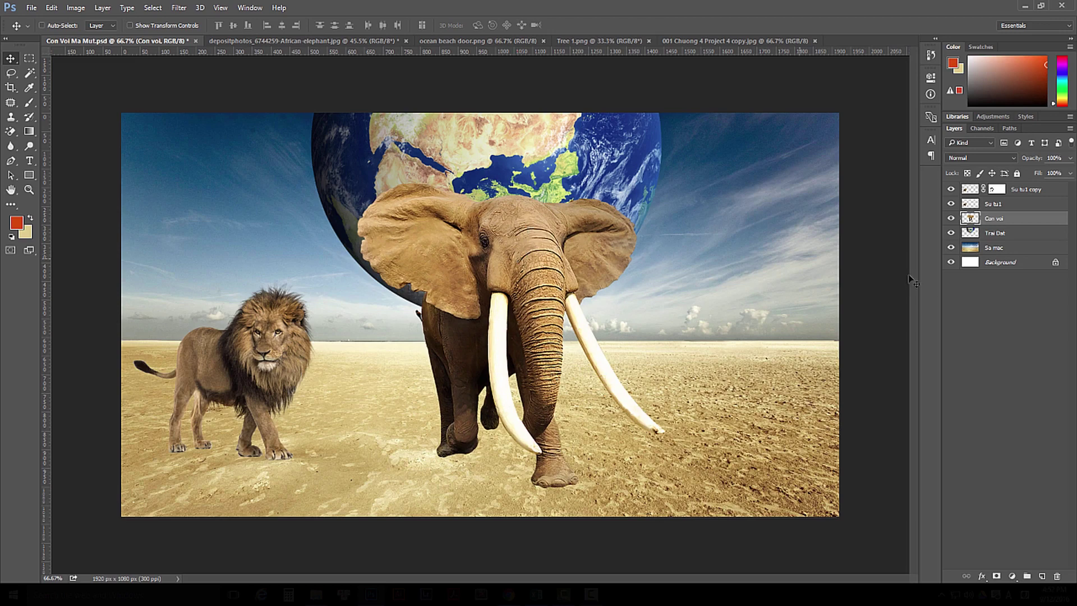
Step: Flip the linked lion layers horizontally and place the lion just to the left of the elephant, near the horizon
{"action": "left_click", "coordinate": [1042, 201]}
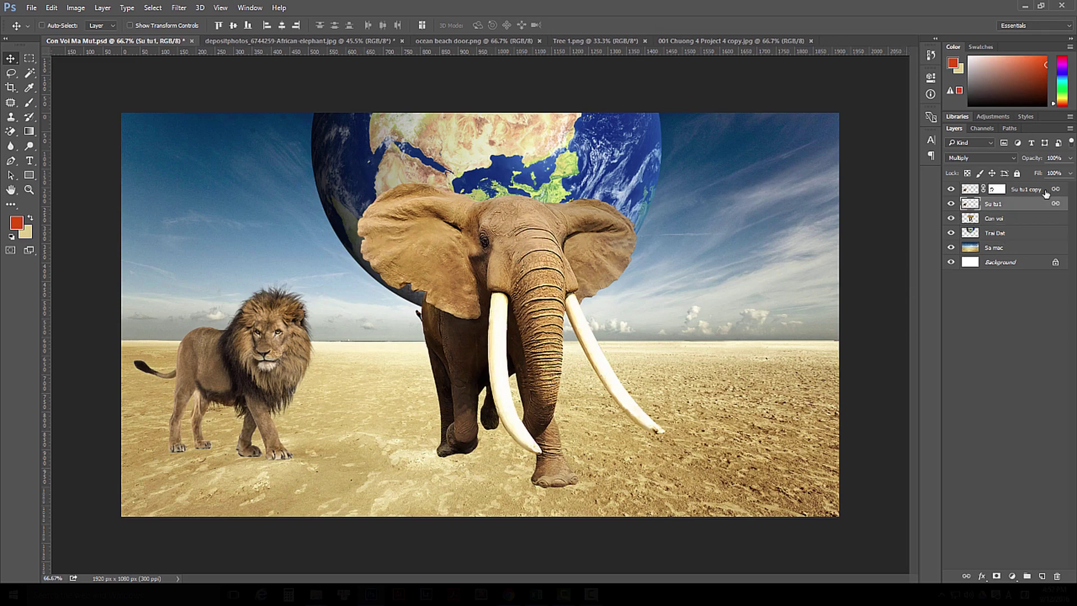
{"action": "left_click_drag", "start_coordinate": [264, 360], "coordinate": [295, 339]}
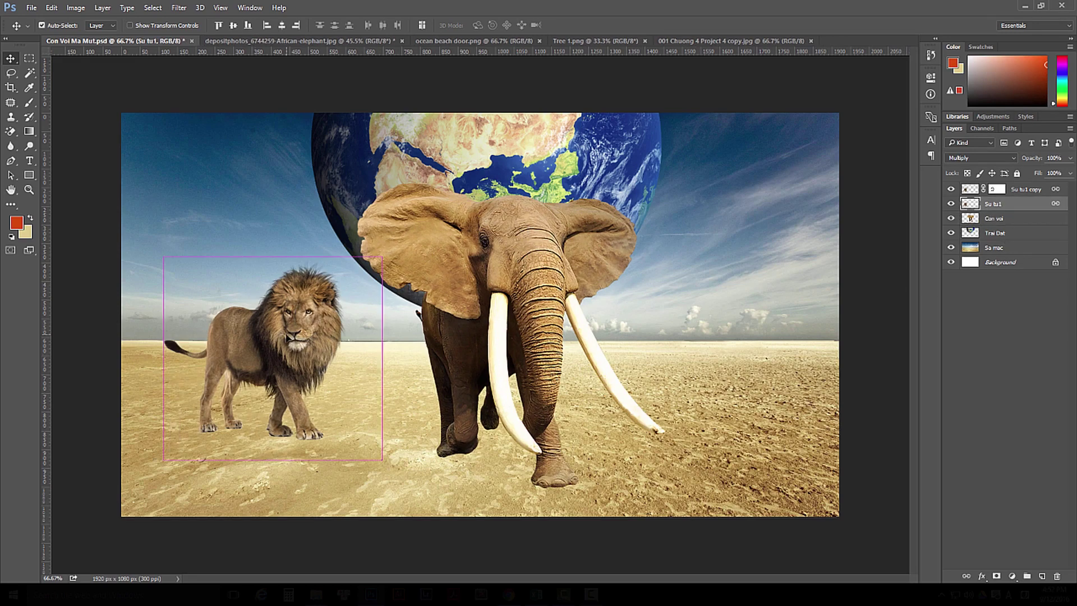
{"action": "key", "text": "ctrl+t"}
{"action": "right_click", "coordinate": [293, 305]}
{"action": "left_click", "coordinate": [376, 475]}
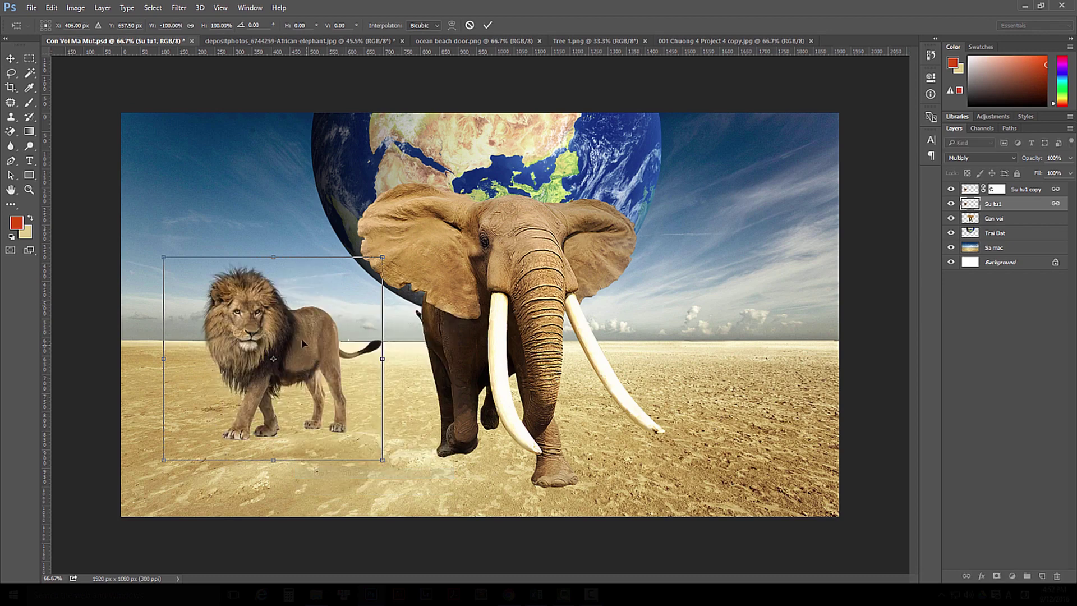
{"action": "key", "text": "Return"}
{"action": "left_click_drag", "start_coordinate": [264, 350], "coordinate": [297, 344]}
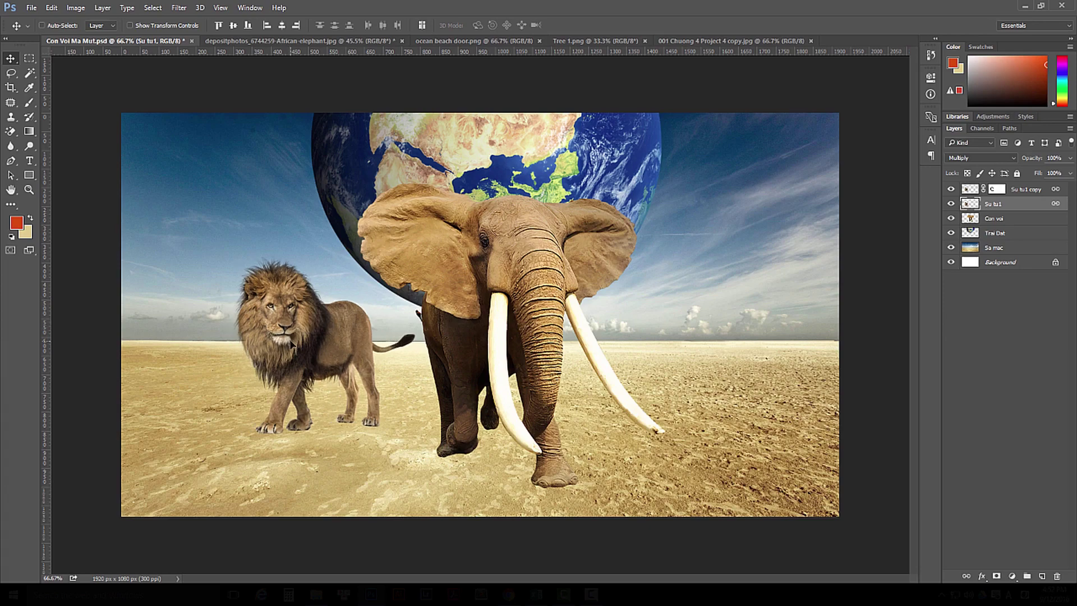
Step: Refine the edge of the tree selection in Tree 1.png, setting Shift Edge to about -85%
{"action": "left_click", "coordinate": [596, 40]}
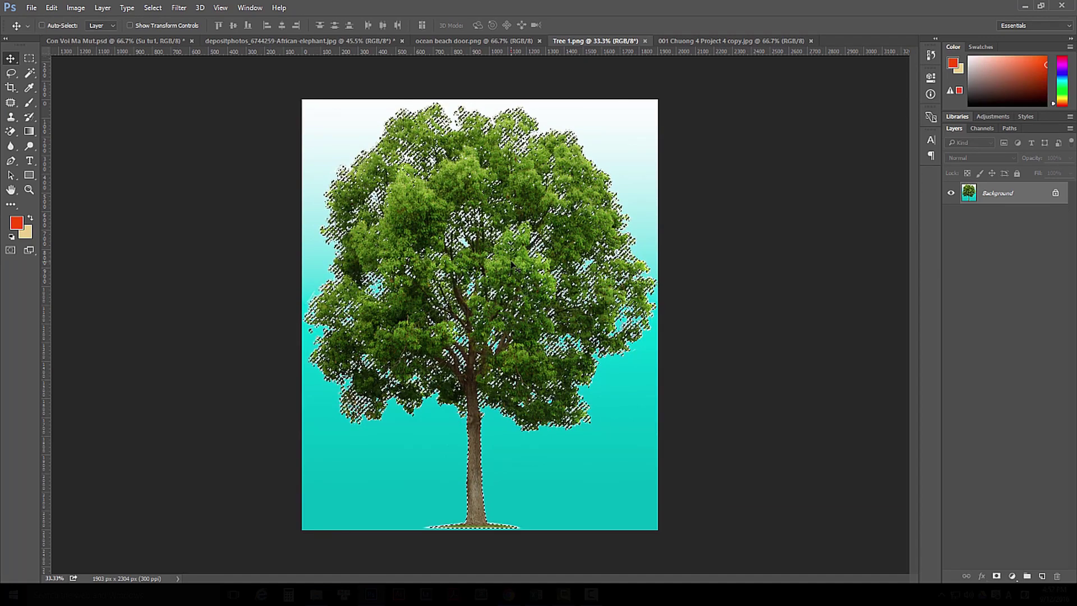
{"action": "key", "text": "ctrl+alt+r"}
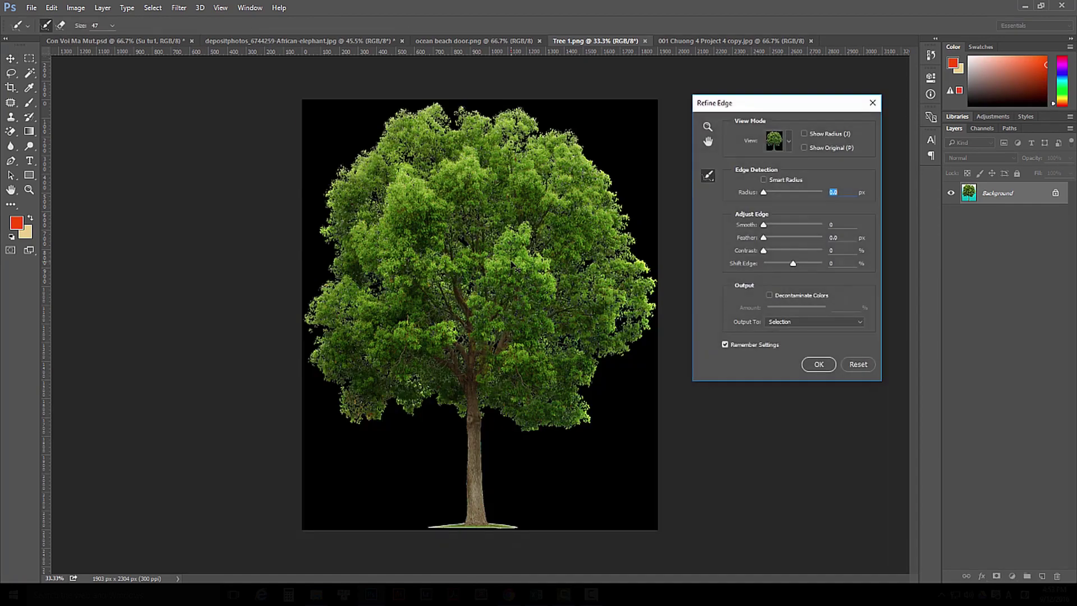
{"action": "scroll", "coordinate": [343, 188], "scroll_direction": "up", "scroll_amount": 5}
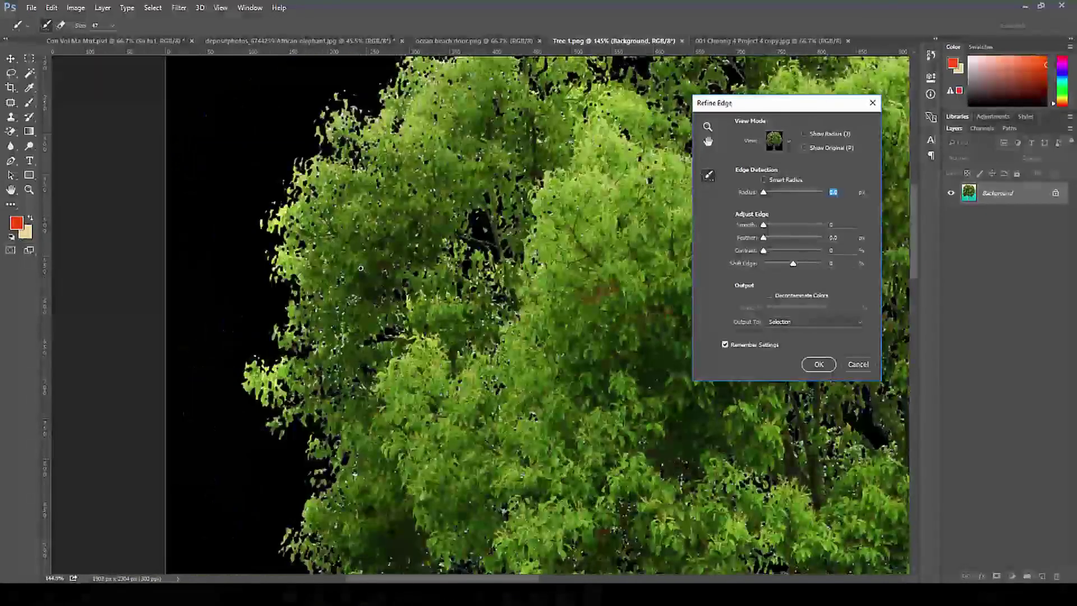
{"action": "left_click_drag", "start_coordinate": [793, 263], "coordinate": [778, 267]}
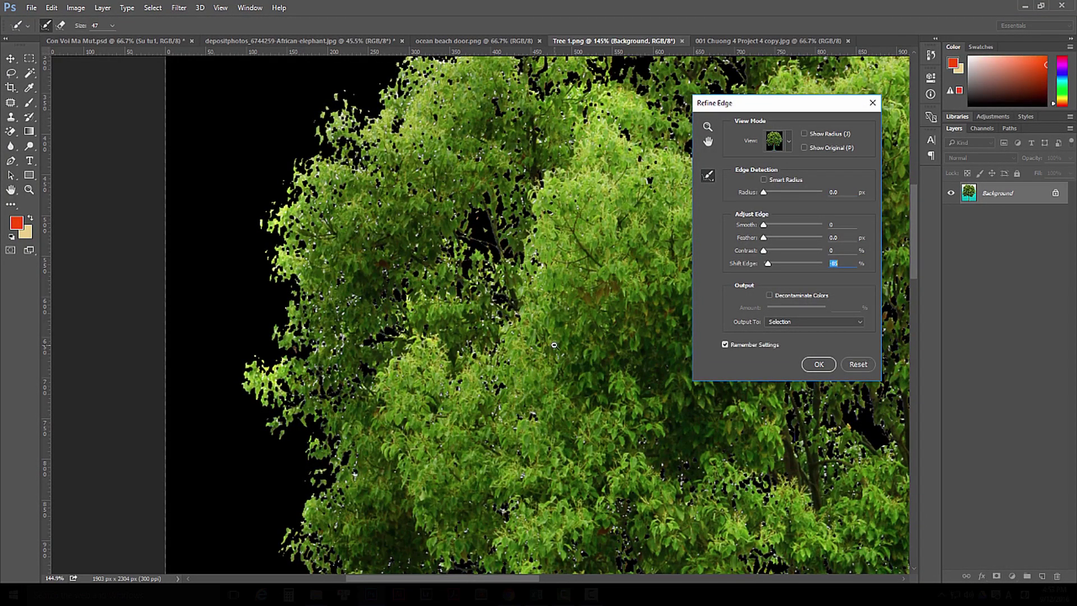
{"action": "scroll", "coordinate": [554, 345], "scroll_direction": "down", "scroll_amount": 5}
{"action": "scroll", "coordinate": [533, 320], "scroll_direction": "up", "scroll_amount": 2}
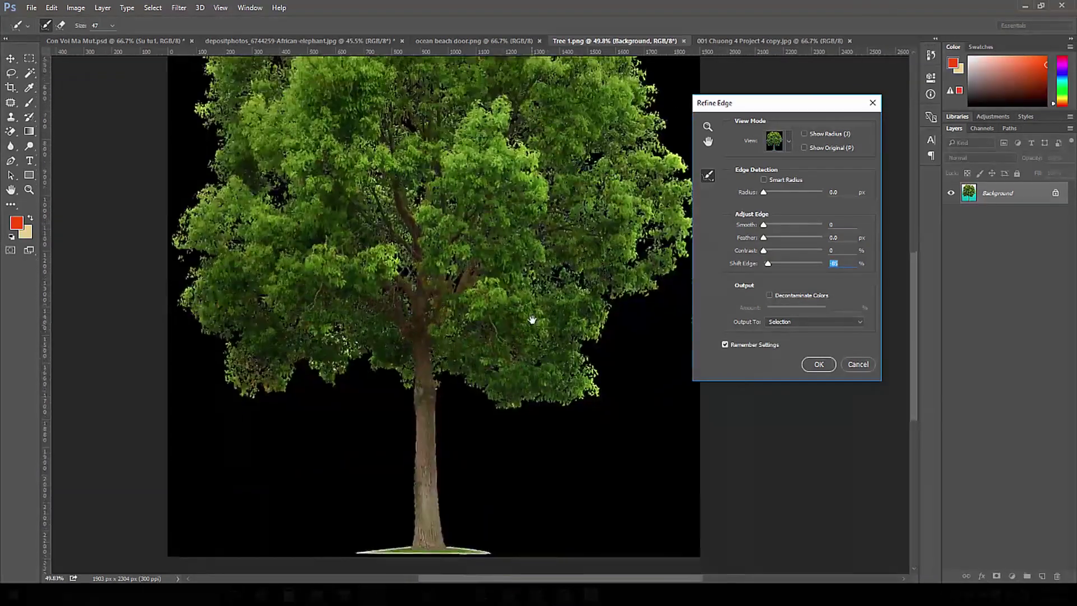
{"action": "left_click", "coordinate": [819, 364]}
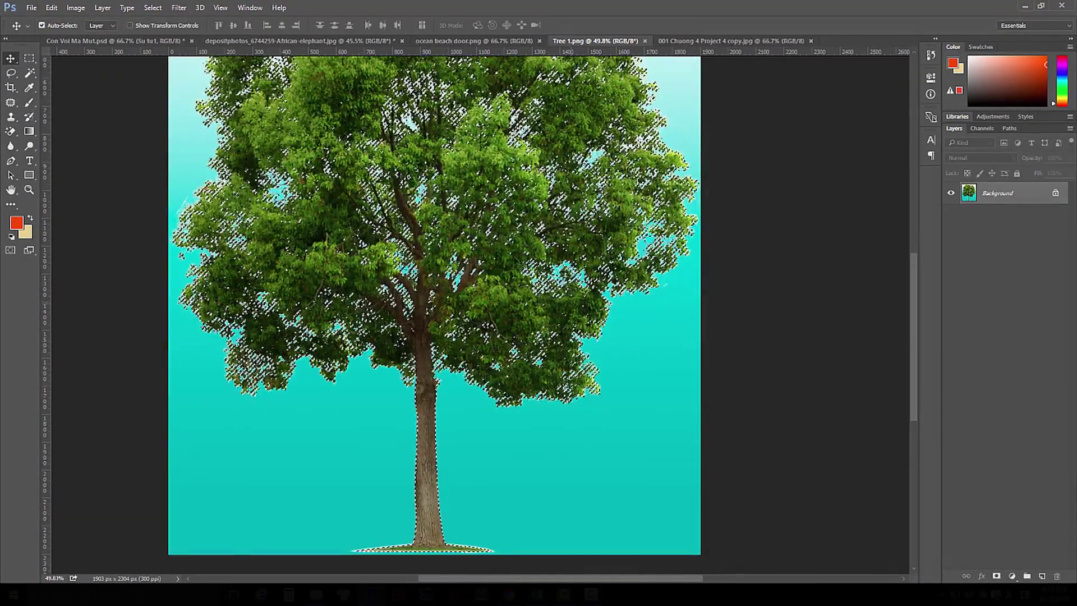
Step: Paste the cut-out tree above the Su tu1 copy layer in Con Voi Ma Mut.psd, scaled down to stand on the horizon right of the elephant
{"action": "left_click", "coordinate": [140, 40]}
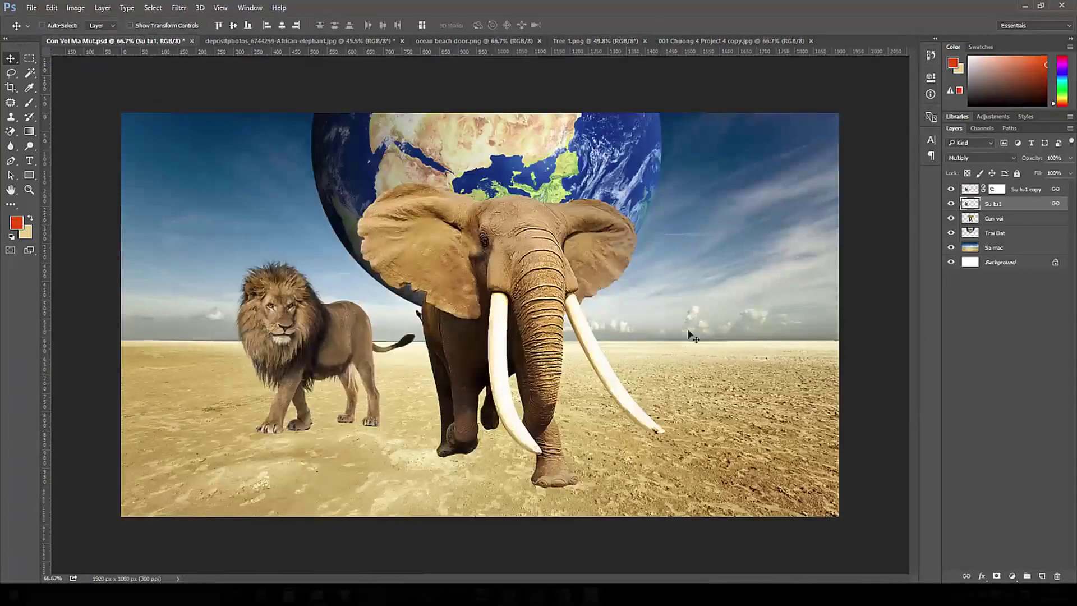
{"action": "left_click", "coordinate": [1022, 191]}
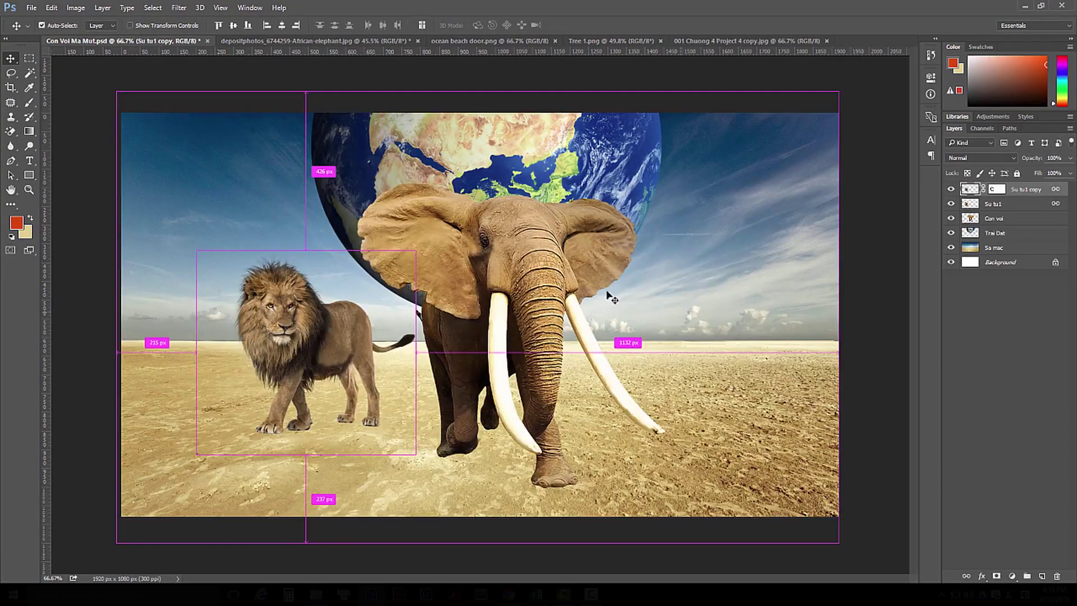
{"action": "key", "text": "ctrl+v"}
{"action": "key", "text": "ctrl+t"}
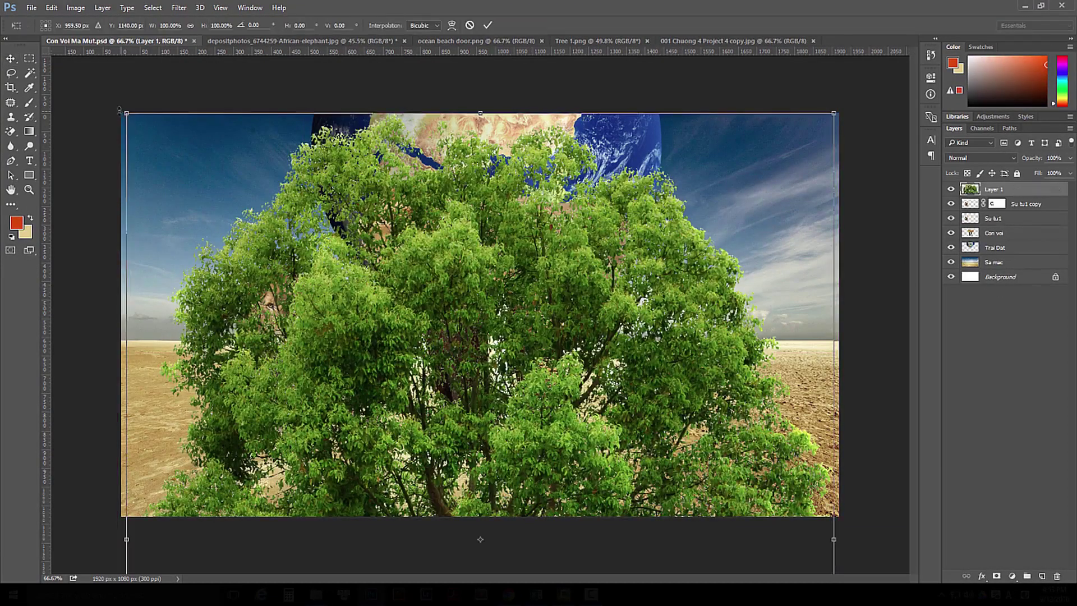
{"action": "left_click_drag", "start_coordinate": [123, 110], "coordinate": [358, 312]}
{"action": "left_click_drag", "start_coordinate": [479, 539], "coordinate": [658, 328]}
{"action": "left_click_drag", "start_coordinate": [806, 152], "coordinate": [763, 262]}
{"action": "key", "text": "Return"}
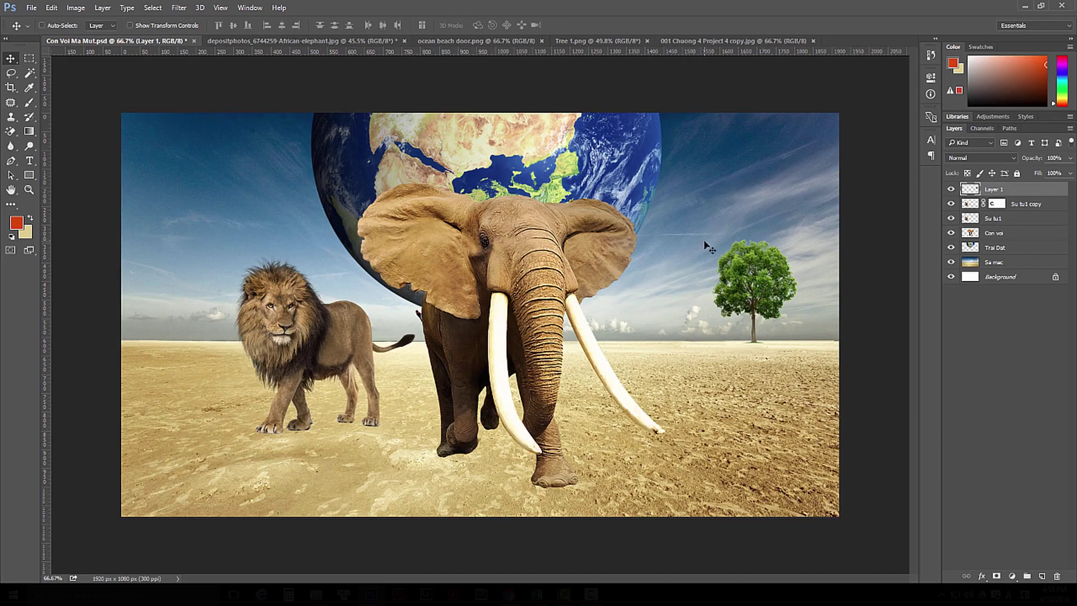
Step: Check the finished reference composite, and shift the tree slightly right and the elephant up and to the right in Con Voi Ma Mut.psd
{"action": "left_click", "coordinate": [331, 41]}
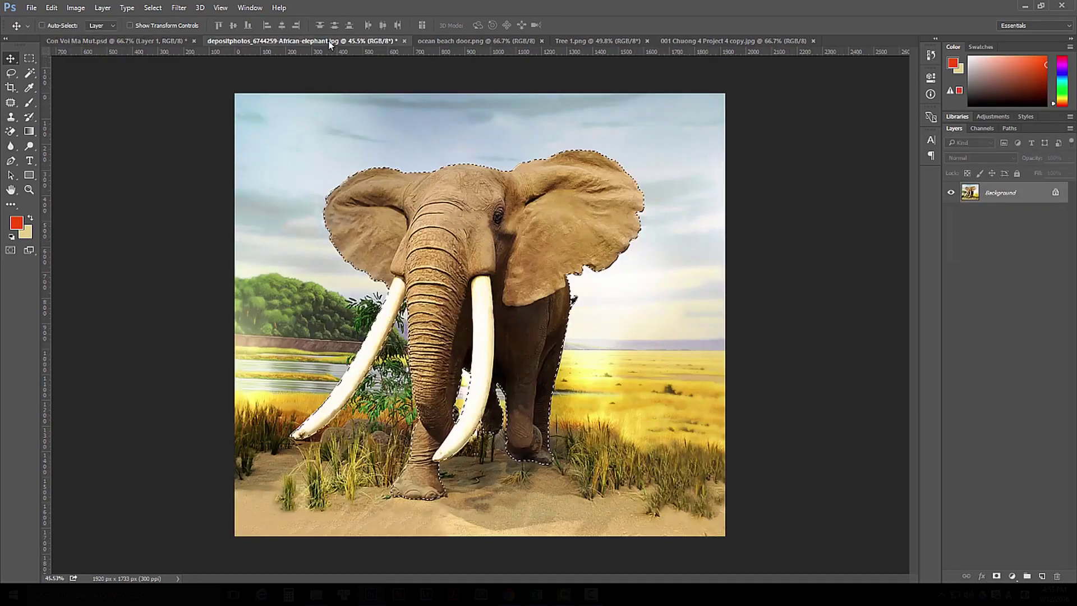
{"action": "left_click", "coordinate": [459, 41]}
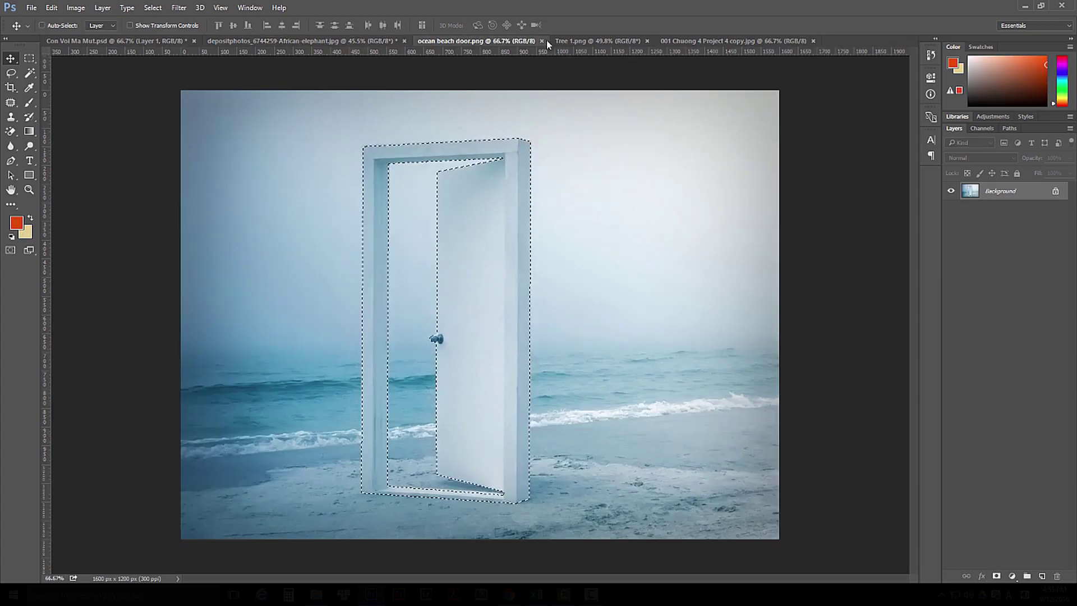
{"action": "left_click", "coordinate": [696, 41]}
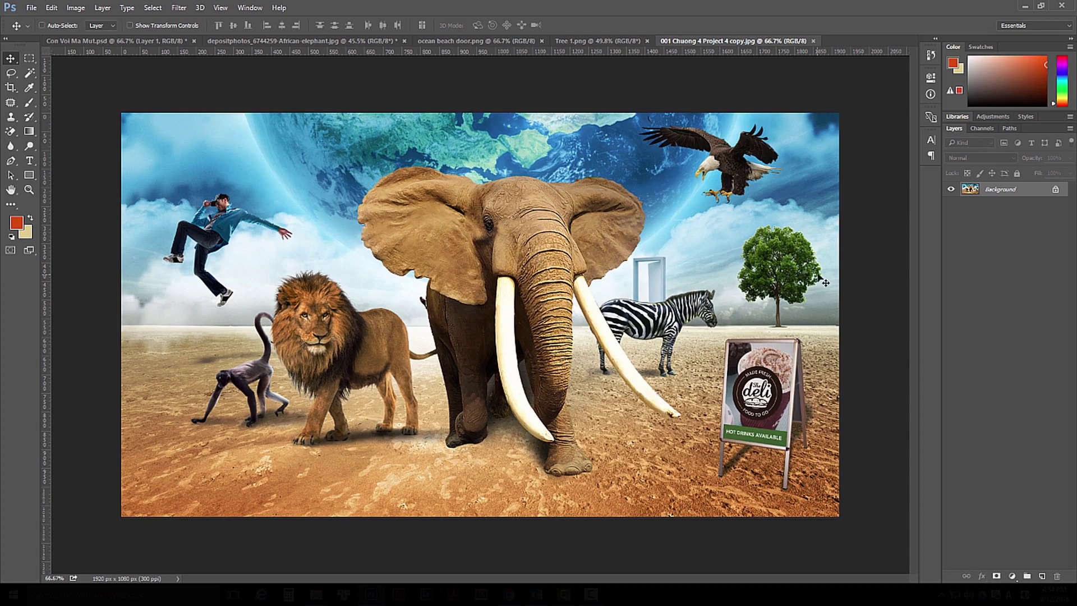
{"action": "left_click", "coordinate": [100, 42]}
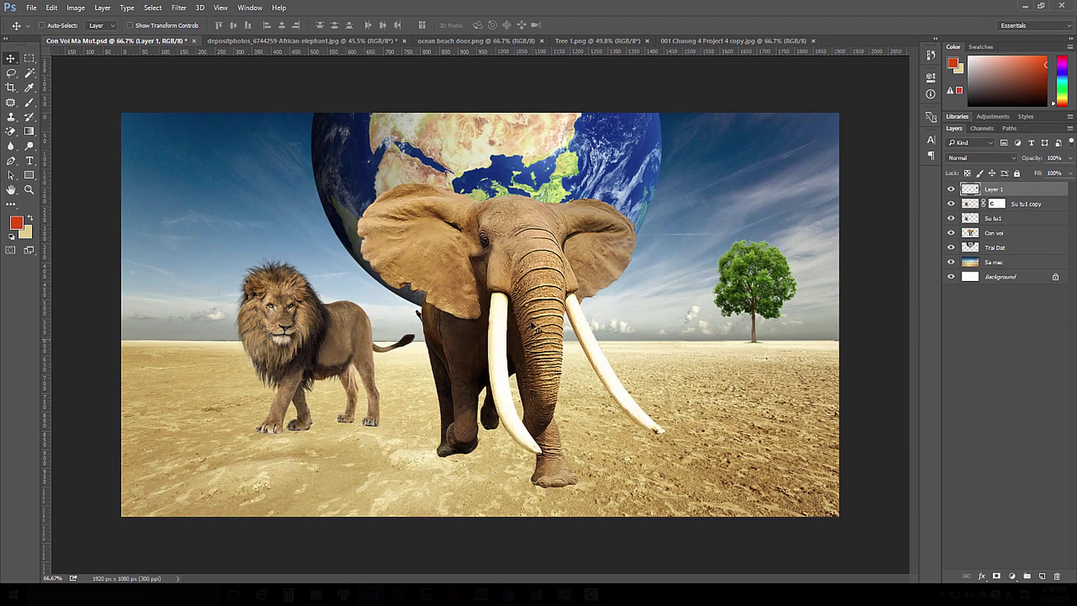
{"action": "left_click_drag", "start_coordinate": [553, 270], "coordinate": [551, 268]}
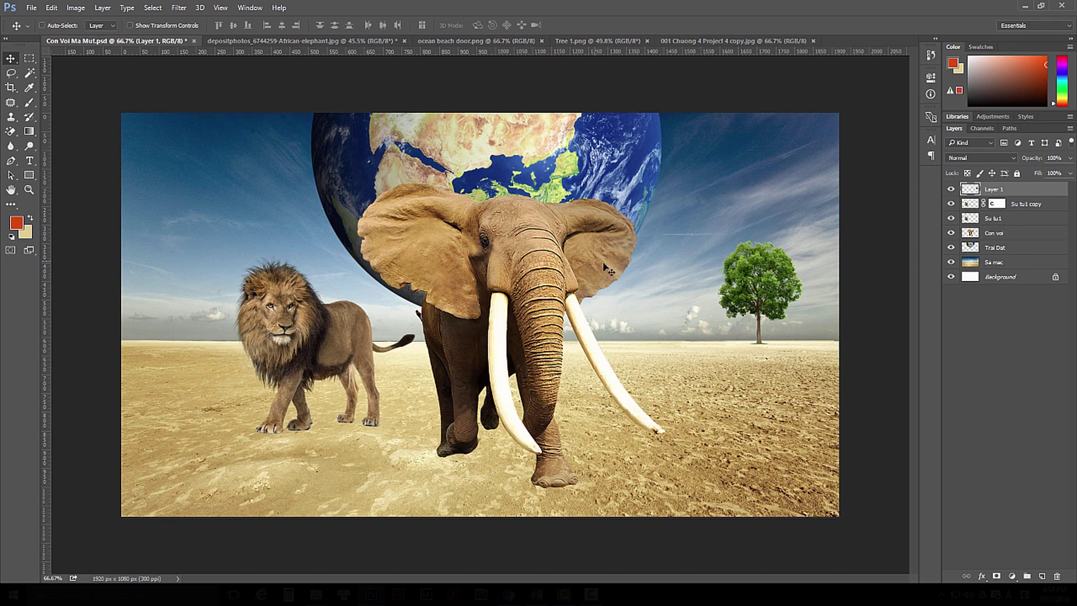
{"action": "left_click", "coordinate": [988, 234]}
{"action": "left_click_drag", "start_coordinate": [532, 240], "coordinate": [552, 232]}
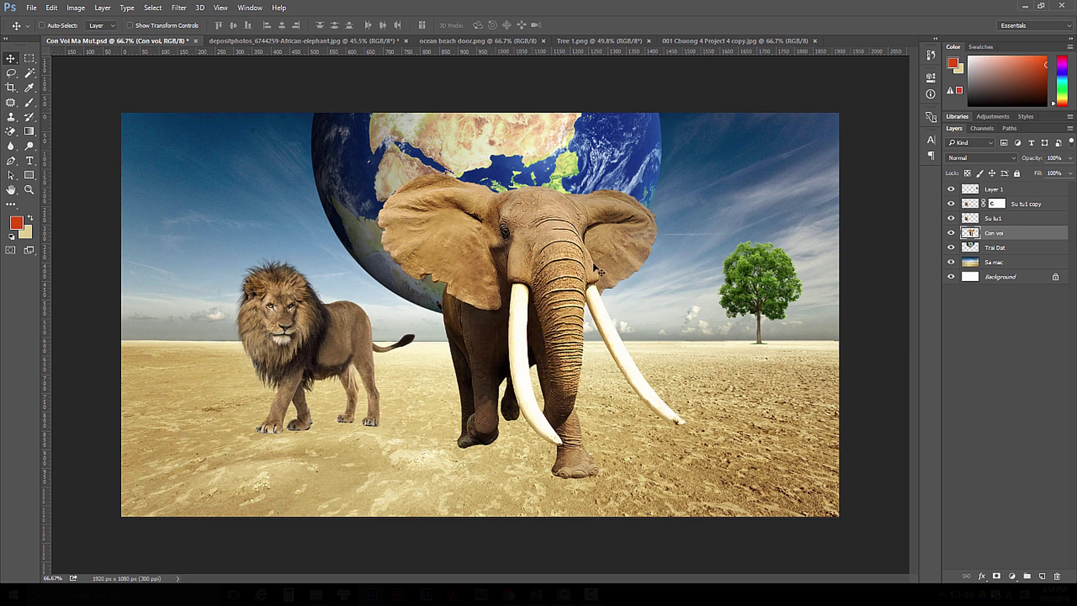
Step: Add a new layer named "Bong do cua voi" and place it directly below the Con voi layer
{"action": "left_click", "coordinate": [1042, 577]}
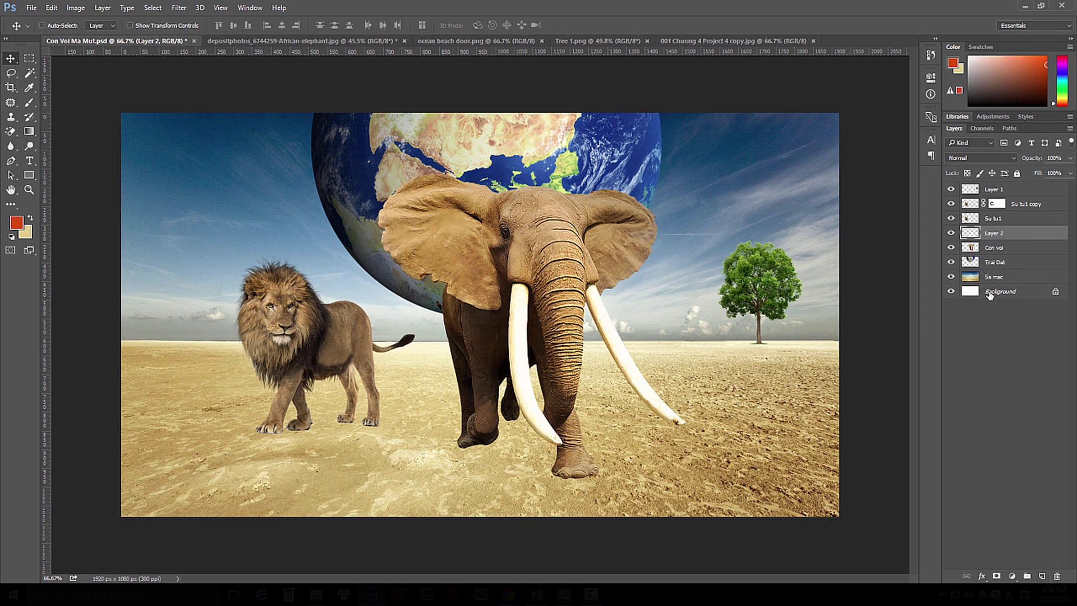
{"action": "double_click", "coordinate": [996, 234]}
{"action": "type", "text": "Bong do cua voi"}
{"action": "key", "text": "Return"}
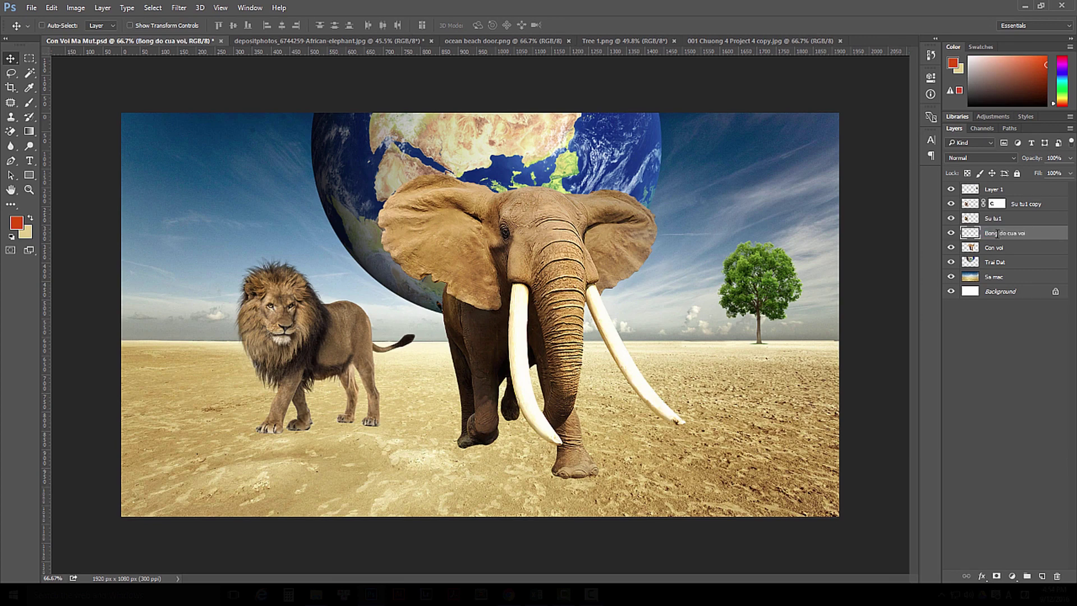
{"action": "left_click_drag", "start_coordinate": [1035, 236], "coordinate": [1027, 270]}
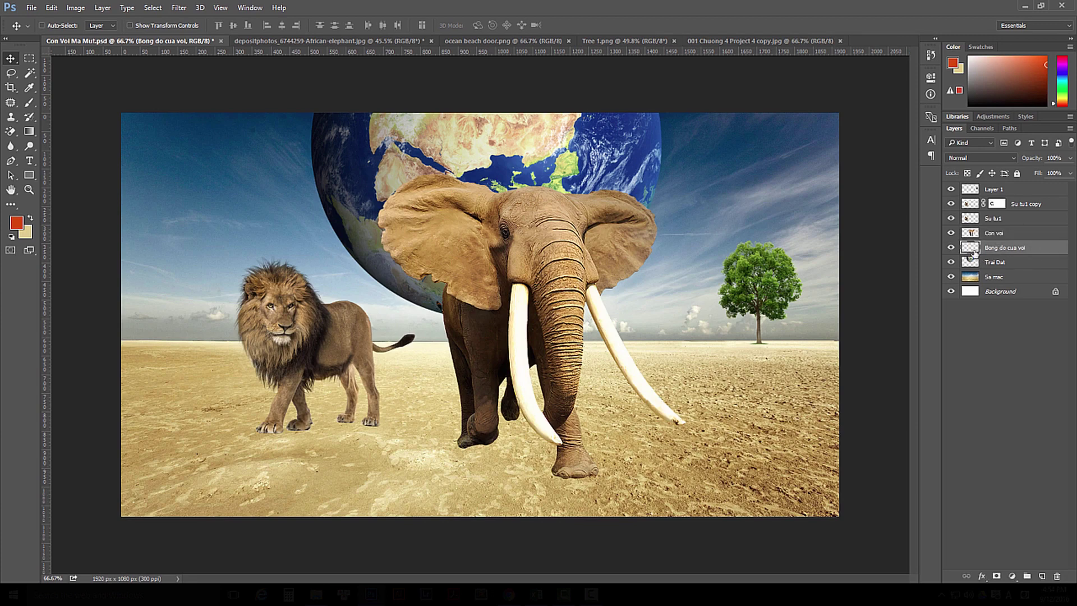
Step: Set up a soft round Brush with black as the foreground colour, 62 px size, 0% hardness and 20% opacity
{"action": "left_click_drag", "start_coordinate": [29, 103], "coordinate": [55, 105]}
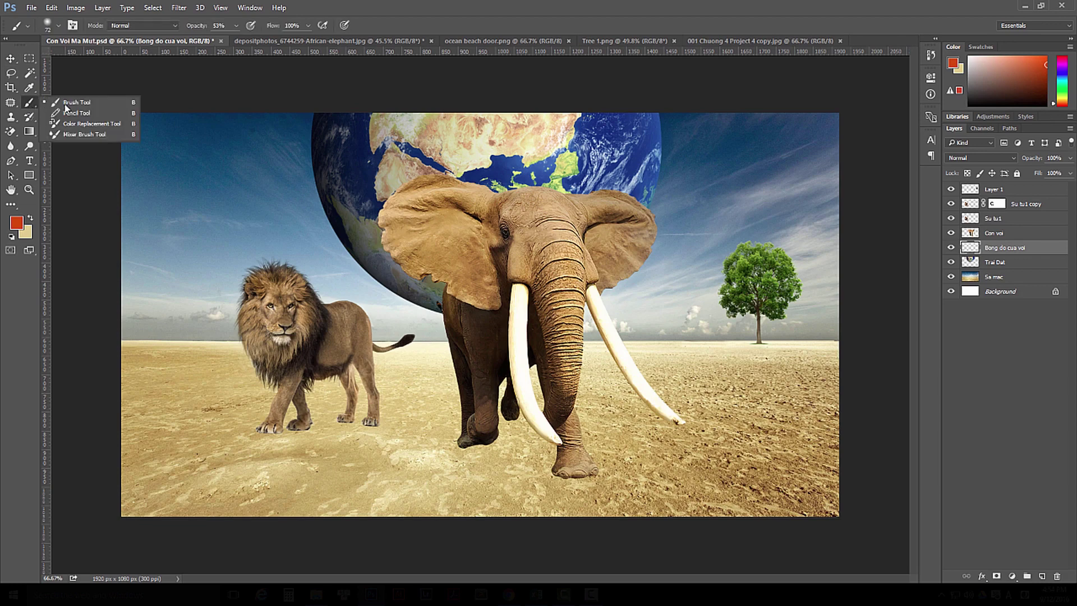
{"action": "left_click", "coordinate": [68, 105]}
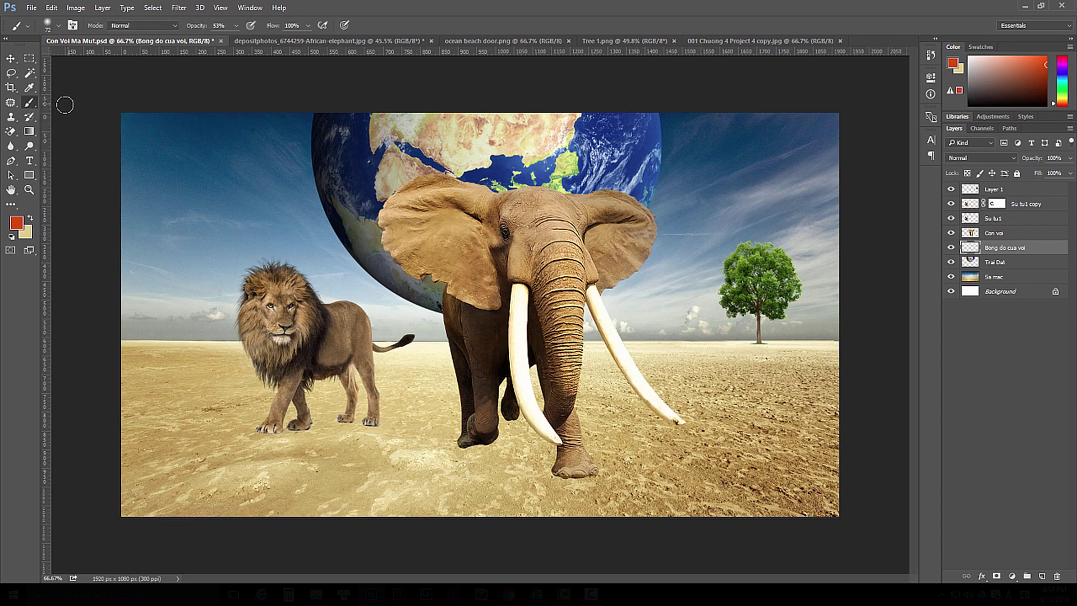
{"action": "left_click", "coordinate": [11, 238]}
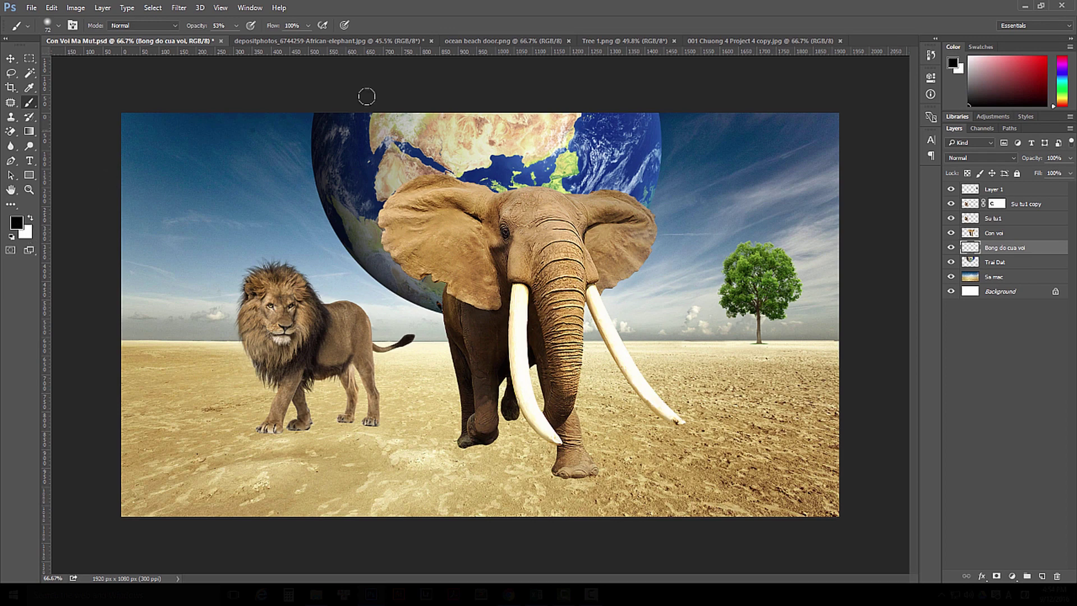
{"action": "right_click", "coordinate": [245, 189]}
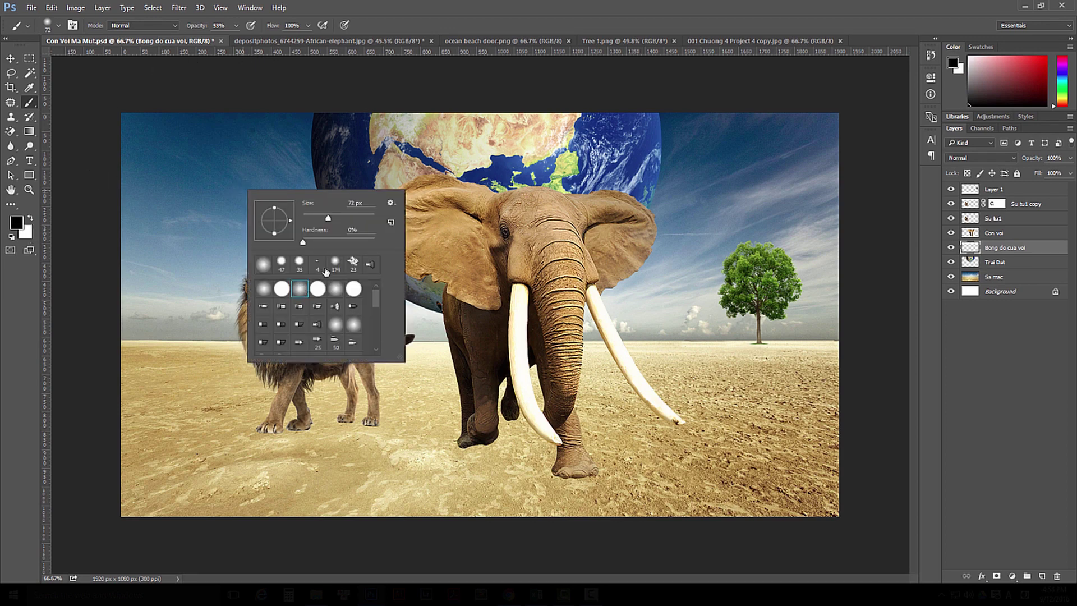
{"action": "left_click_drag", "start_coordinate": [325, 219], "coordinate": [324, 220]}
{"action": "key", "text": "Return"}
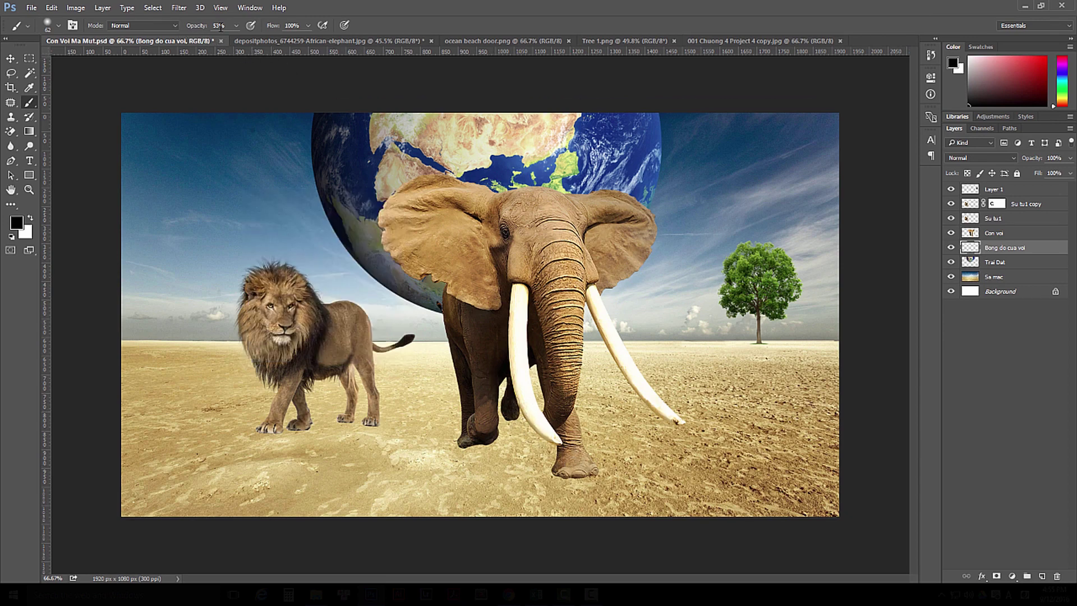
{"action": "type", "text": "20"}
{"action": "mouse_move", "coordinate": [389, 440]}
{"action": "left_mouse_down"}
{"action": "mouse_move", "coordinate": [437, 423]}
{"action": "mouse_move", "coordinate": [451, 431]}
{"action": "mouse_move", "coordinate": [415, 440]}
{"action": "left_mouse_up"}
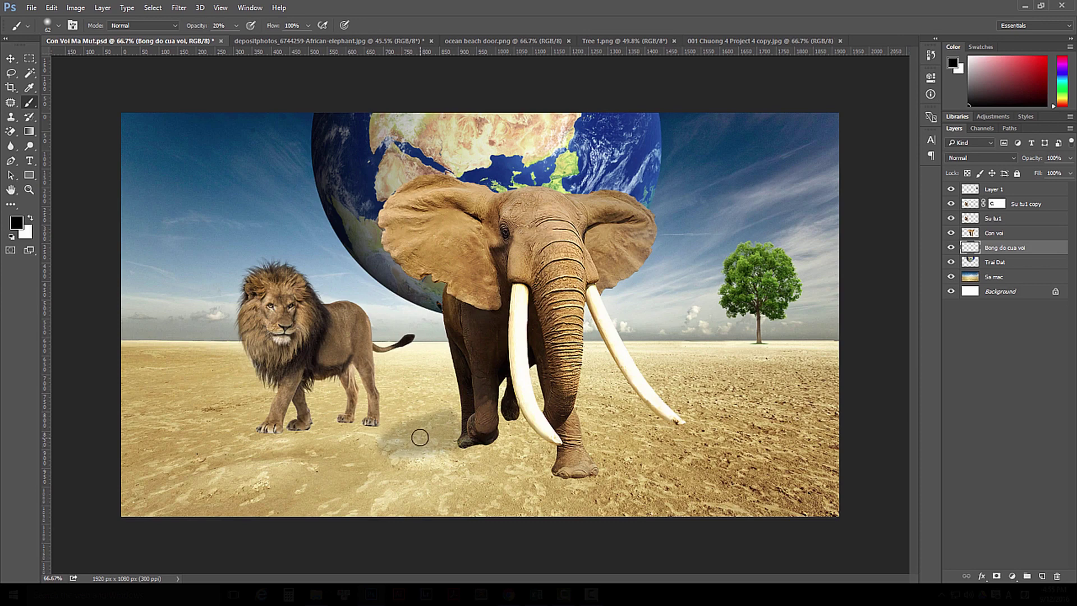
{"action": "key", "text": "ctrl+z"}
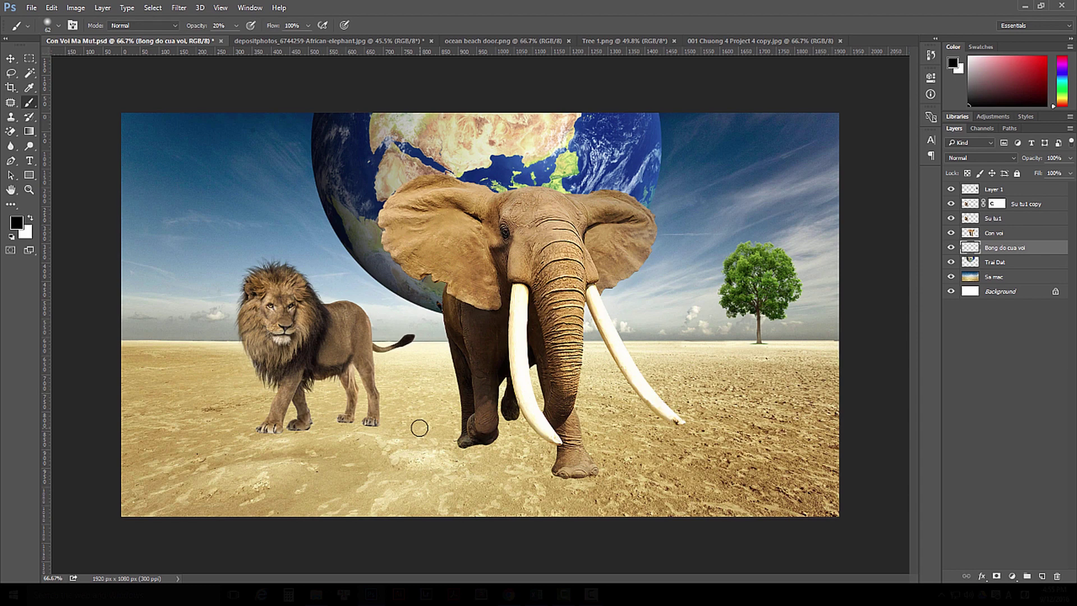
{"action": "left_click_drag", "start_coordinate": [387, 436], "coordinate": [449, 449]}
{"action": "key", "text": "ctrl+z"}
Step: Paint a soft black shadow on the sand beneath the elephant's legs and feet on the Bong do cua voi layer
{"action": "left_click_drag", "start_coordinate": [502, 409], "coordinate": [556, 457]}
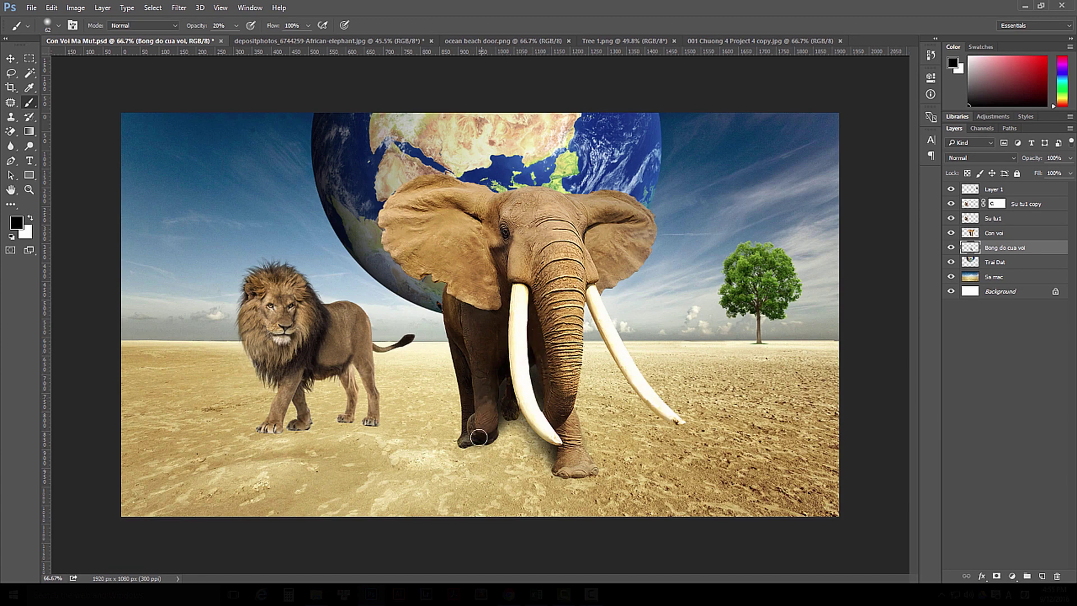
{"action": "left_click_drag", "start_coordinate": [475, 439], "coordinate": [484, 441]}
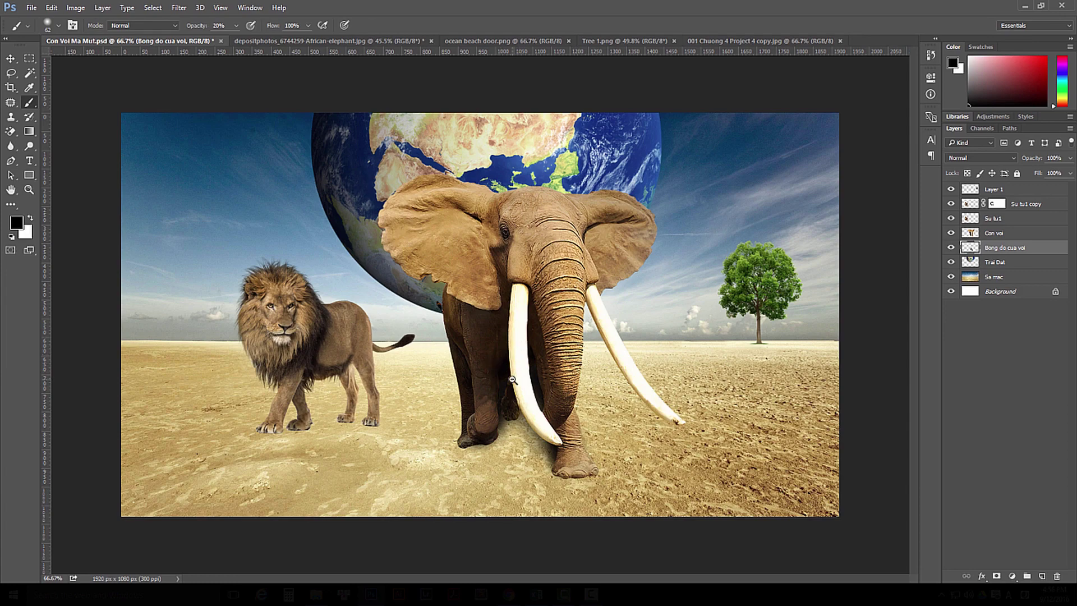
{"action": "key", "text": "ctrl+minus"}
{"action": "key", "text": "ctrl+plus"}
Step: Add a new layer directly above the Con voi layer and name it "BOng su tu"
{"action": "left_click", "coordinate": [1019, 233]}
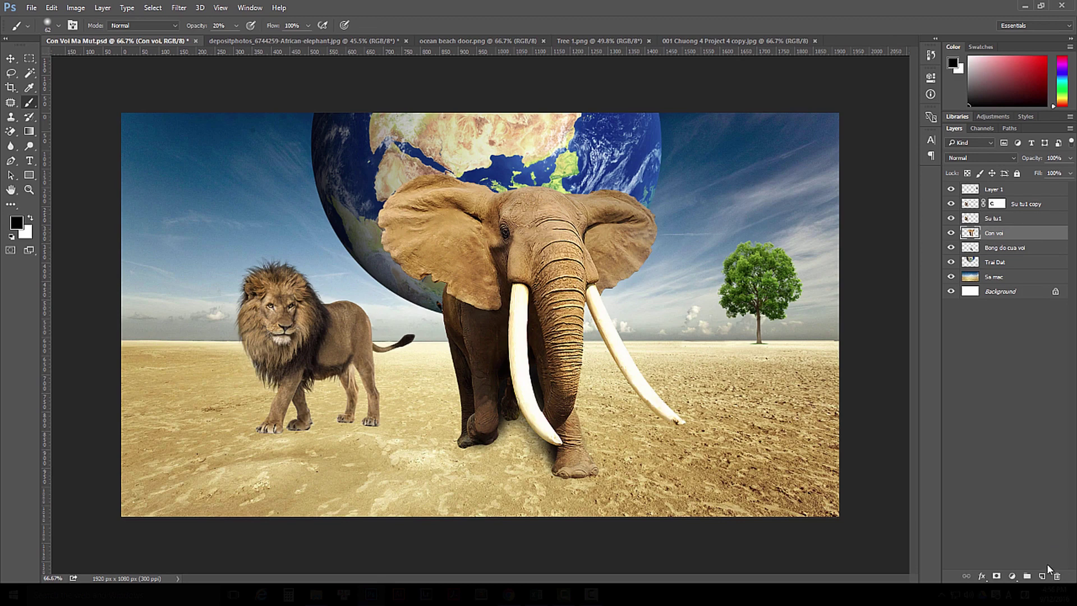
{"action": "left_click", "coordinate": [1043, 576]}
{"action": "double_click", "coordinate": [1000, 235]}
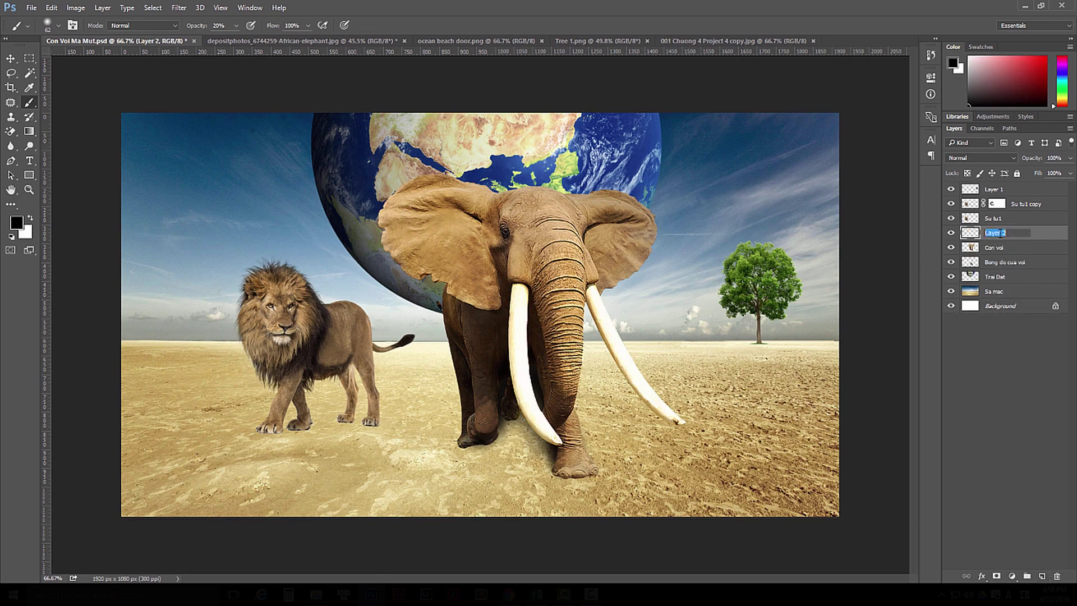
{"action": "key", "text": "Return"}
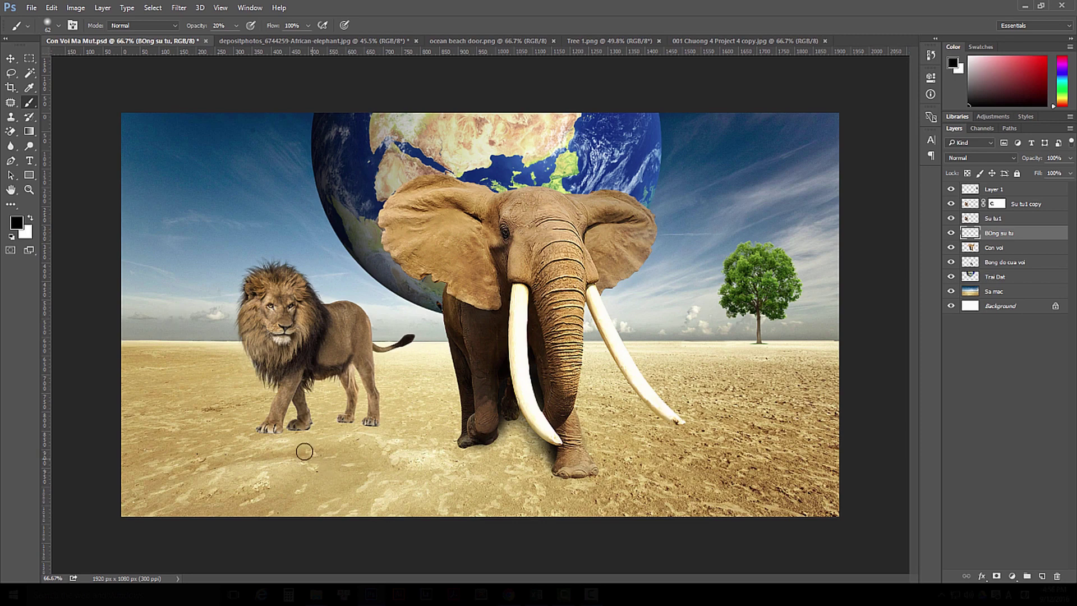
Step: Reduce the brush size to 32 px and paint a black shadow on the sand between the lion's front and hind paws
{"action": "right_click", "coordinate": [310, 402]}
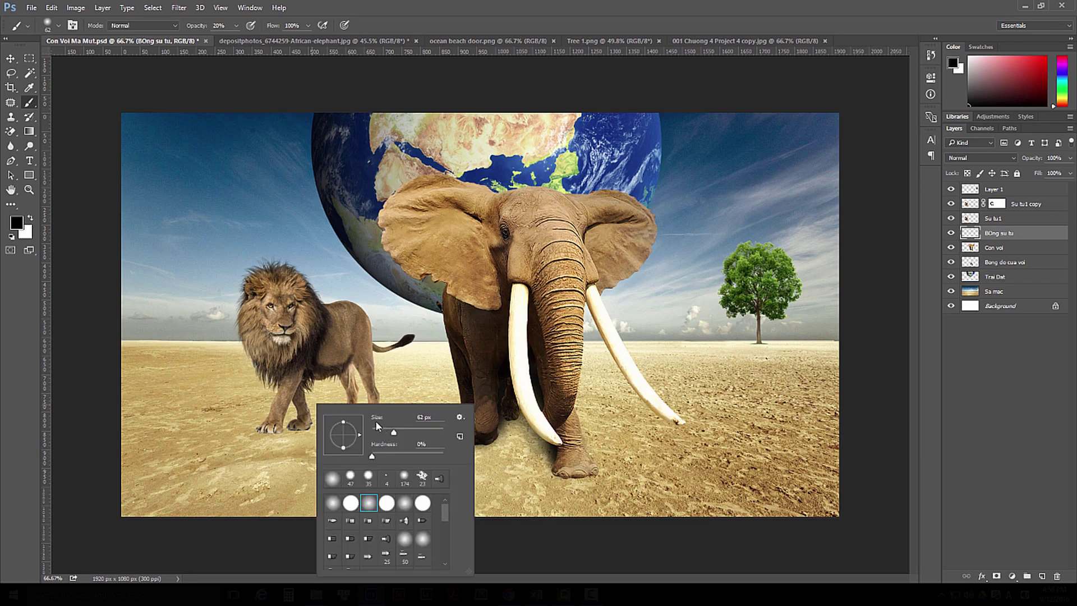
{"action": "right_click", "coordinate": [341, 399]}
{"action": "left_click", "coordinate": [410, 422]}
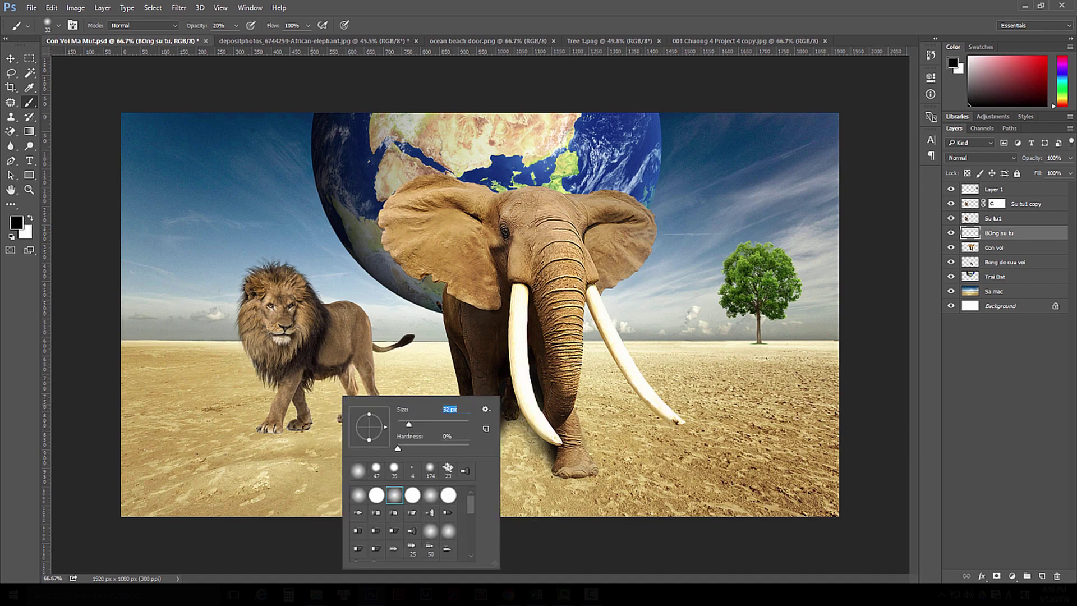
{"action": "left_click", "coordinate": [303, 427]}
{"action": "mouse_move", "coordinate": [290, 425]}
{"action": "left_mouse_down"}
{"action": "mouse_move", "coordinate": [351, 414]}
{"action": "mouse_move", "coordinate": [311, 419]}
{"action": "mouse_move", "coordinate": [359, 423]}
{"action": "left_mouse_up"}
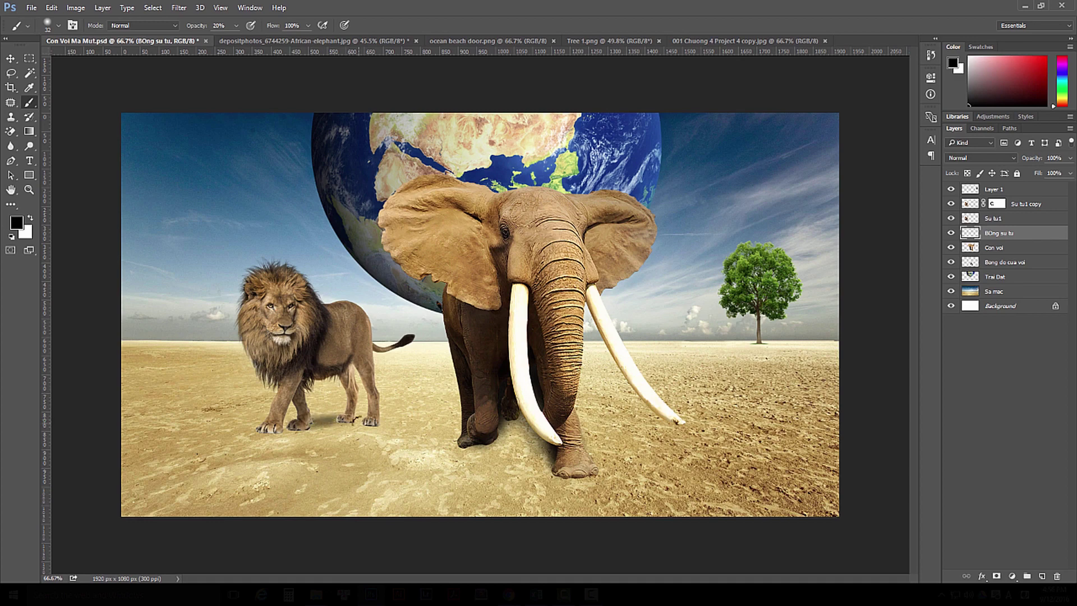
{"action": "mouse_move", "coordinate": [270, 425]}
{"action": "left_mouse_down"}
{"action": "mouse_move", "coordinate": [374, 422]}
{"action": "mouse_move", "coordinate": [302, 426]}
{"action": "mouse_move", "coordinate": [354, 425]}
{"action": "left_mouse_up"}
{"action": "mouse_move", "coordinate": [284, 428]}
{"action": "left_mouse_down"}
{"action": "mouse_move", "coordinate": [376, 416]}
{"action": "mouse_move", "coordinate": [305, 424]}
{"action": "left_mouse_up"}
Step: Soften the lion's shadow with a small, soft-edged Eraser at 20% opacity
{"action": "scroll", "coordinate": [343, 429], "scroll_direction": "up", "scroll_amount": 1}
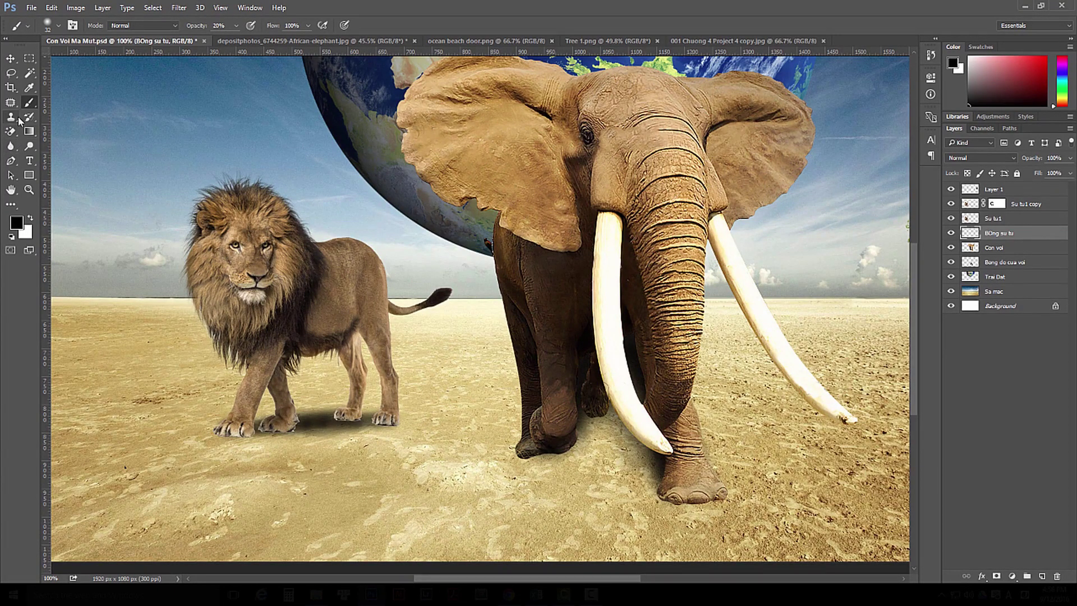
{"action": "left_click", "coordinate": [10, 131]}
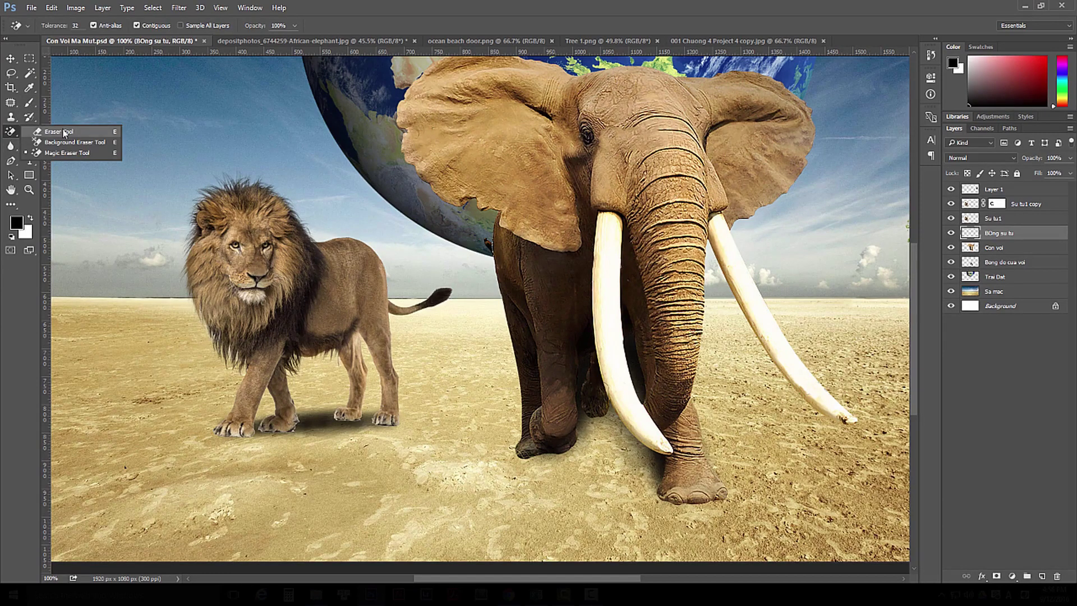
{"action": "left_click", "coordinate": [45, 132]}
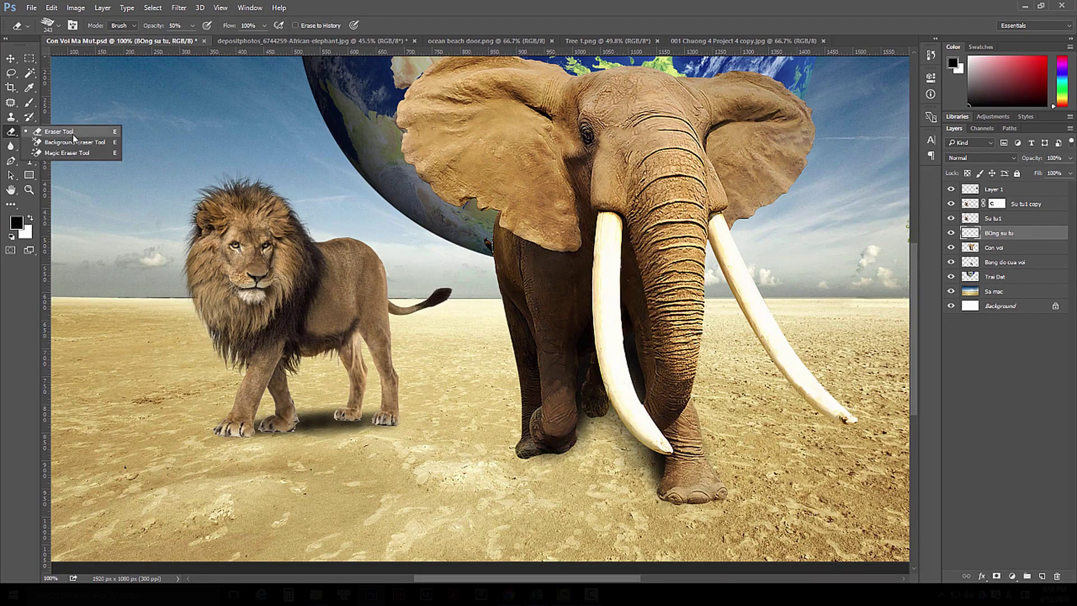
{"action": "right_click", "coordinate": [285, 264]}
{"action": "left_click", "coordinate": [290, 337]}
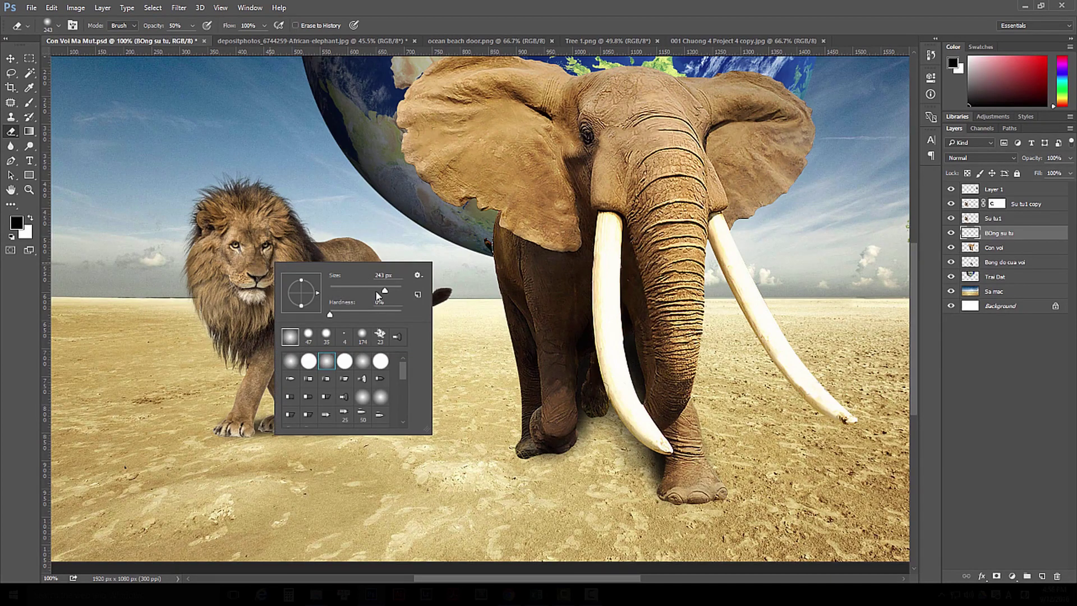
{"action": "left_click", "coordinate": [345, 290]}
{"action": "left_click", "coordinate": [145, 31]}
{"action": "left_click_drag", "start_coordinate": [156, 28], "coordinate": [149, 29]}
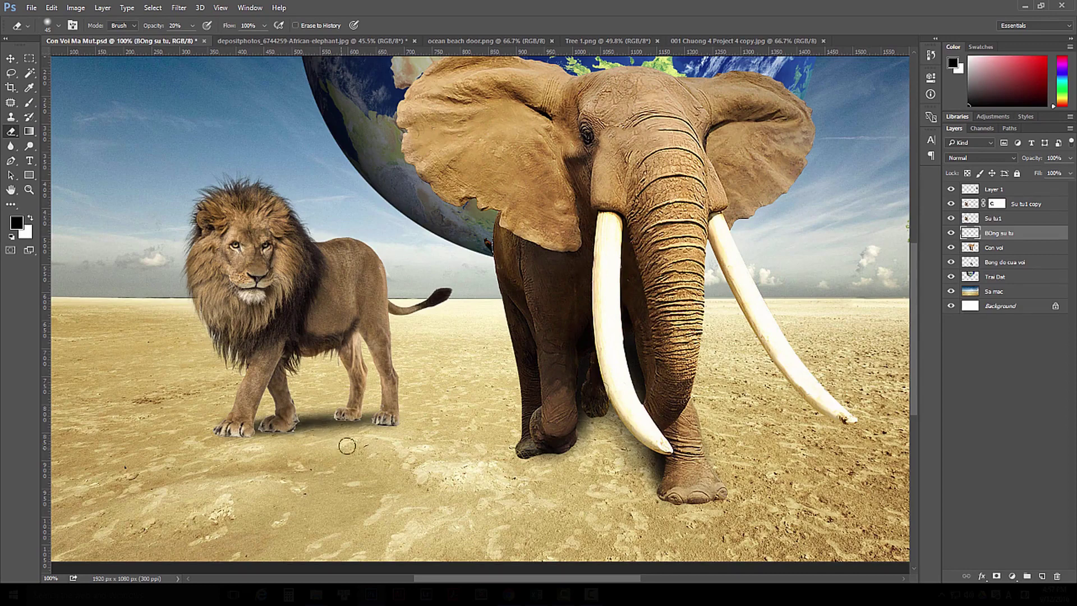
{"action": "left_click", "coordinate": [454, 403], "text": "alt"}
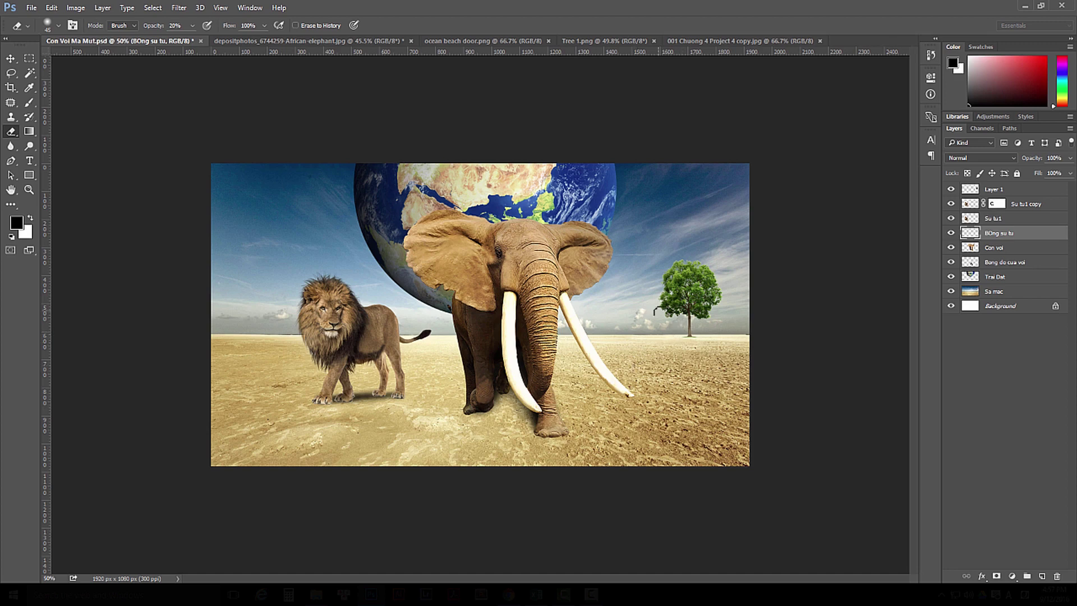
Step: Open Clouds_2.png from the Anh gốc folder
{"action": "left_click", "coordinate": [11, 59]}
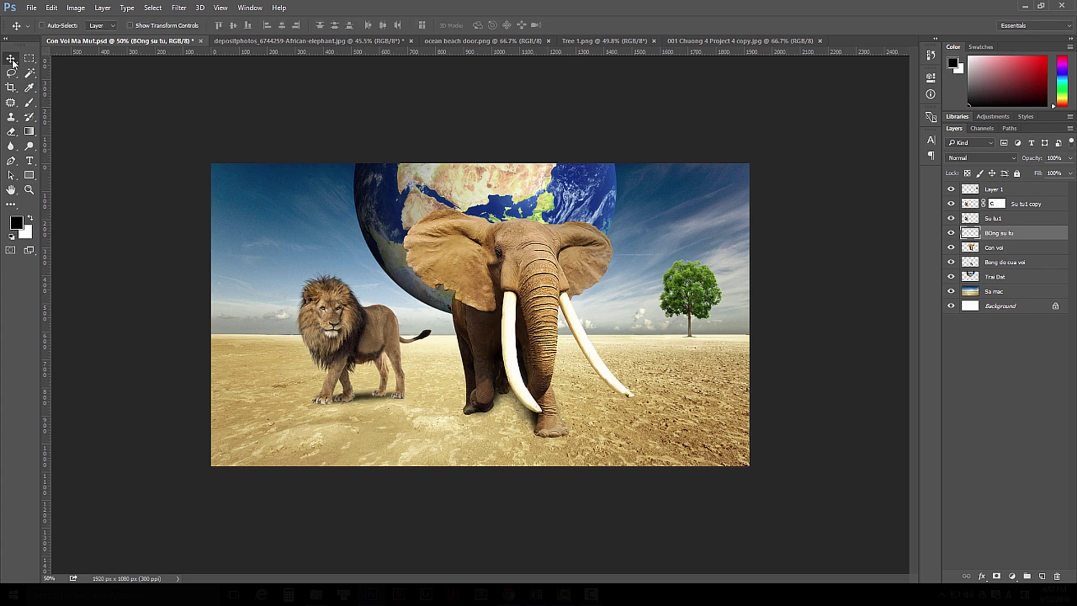
{"action": "key", "text": "ctrl+o"}
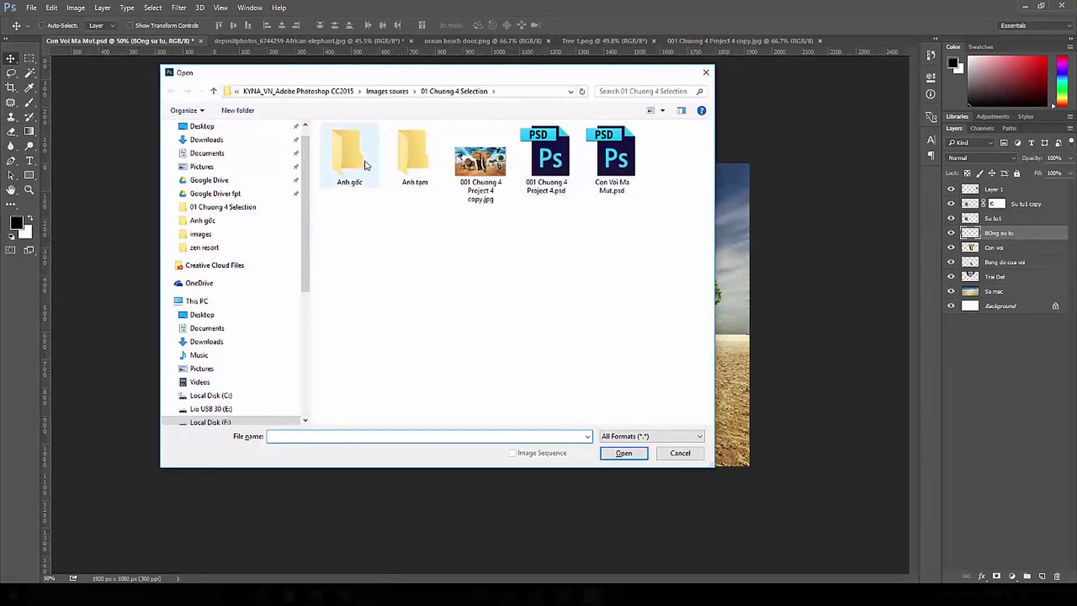
{"action": "double_click", "coordinate": [366, 165]}
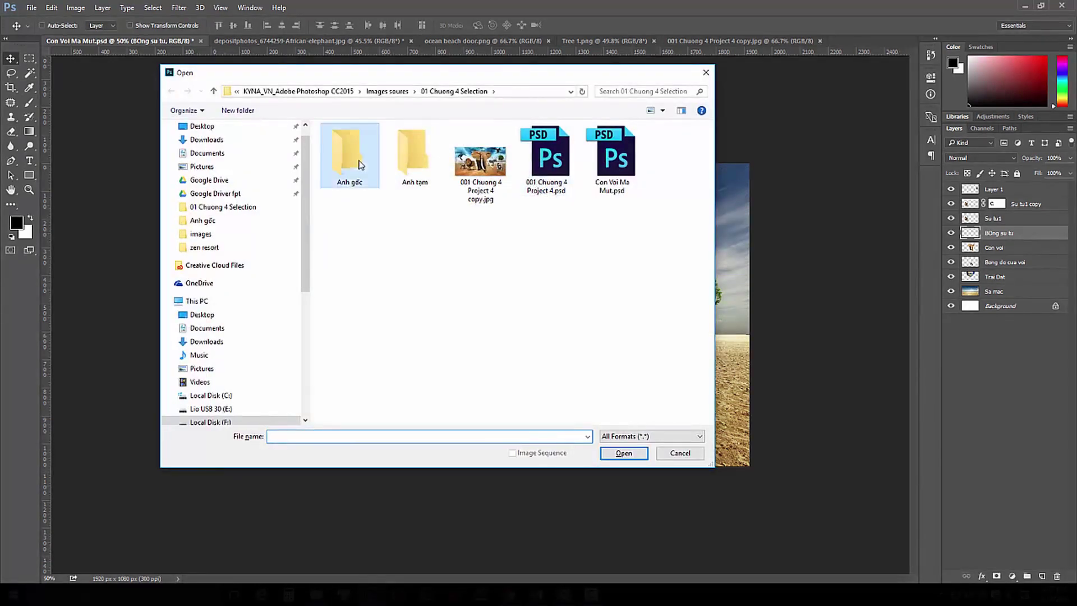
{"action": "left_click", "coordinate": [411, 182]}
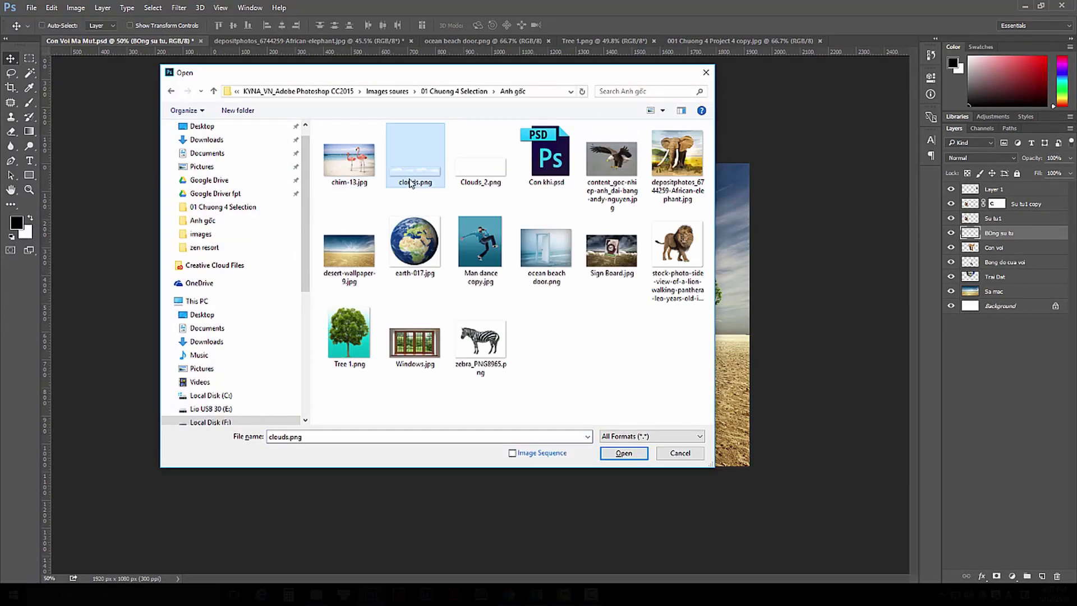
{"action": "left_click", "coordinate": [483, 178]}
{"action": "double_click", "coordinate": [488, 178]}
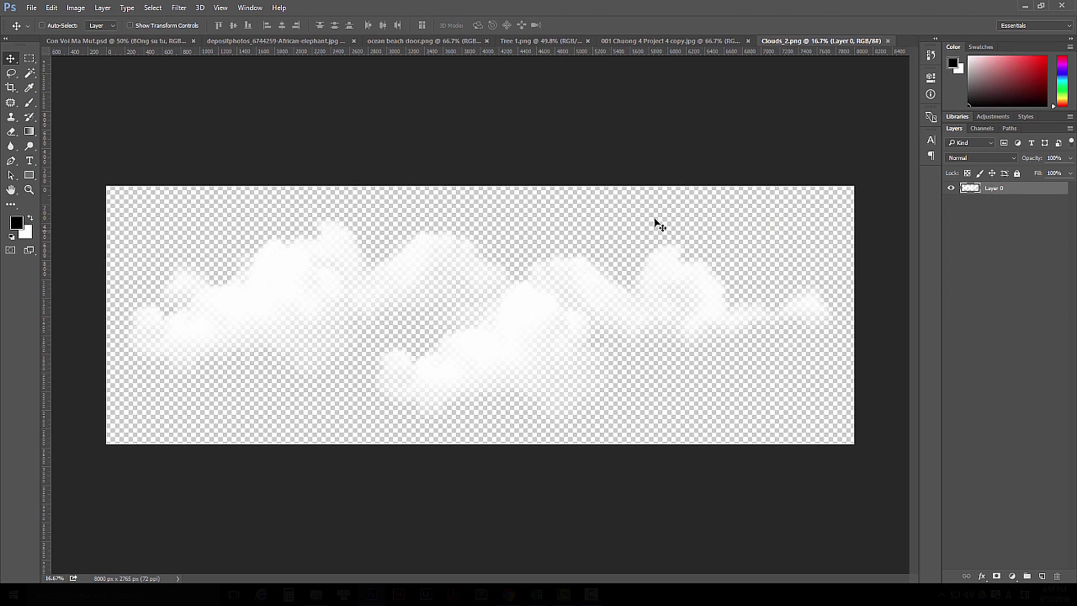
Step: Shift the clouds slightly up and to the left within Clouds_2.png
{"action": "mouse_move", "coordinate": [529, 325]}
{"action": "left_mouse_down"}
{"action": "mouse_move", "coordinate": [746, 238]}
{"action": "mouse_move", "coordinate": [486, 218]}
{"action": "mouse_move", "coordinate": [482, 330]}
{"action": "mouse_move", "coordinate": [550, 296]}
{"action": "mouse_move", "coordinate": [519, 309]}
{"action": "left_mouse_up"}
{"action": "key", "text": "ctrl"}
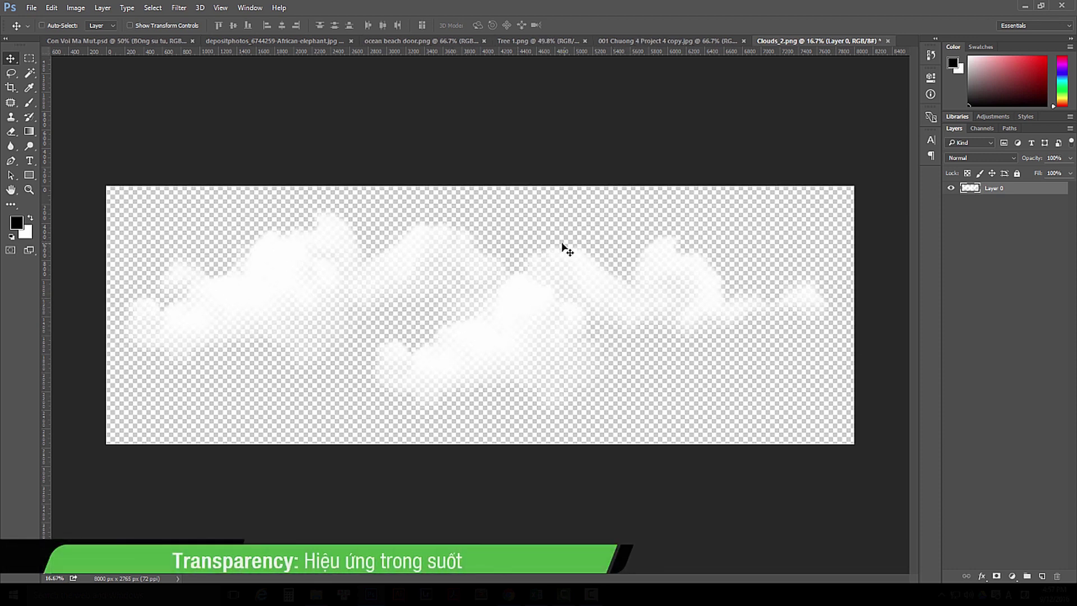
{"action": "left_click_drag", "start_coordinate": [492, 330], "coordinate": [500, 301]}
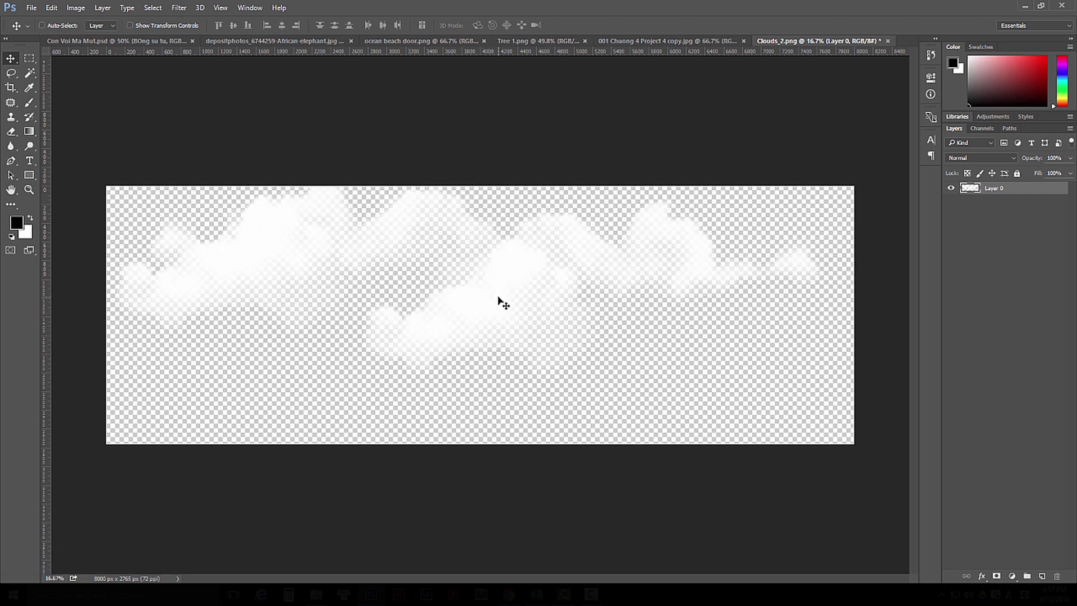
{"action": "key", "text": "ctrl+z"}
{"action": "mouse_move", "coordinate": [511, 324]}
{"action": "left_mouse_down"}
{"action": "mouse_move", "coordinate": [355, 179]}
{"action": "mouse_move", "coordinate": [196, 70]}
{"action": "mouse_move", "coordinate": [537, 348]}
{"action": "mouse_move", "coordinate": [555, 337]}
{"action": "mouse_move", "coordinate": [505, 315]}
{"action": "left_mouse_up"}
{"action": "left_click", "coordinate": [153, 7]}
{"action": "left_click", "coordinate": [409, 280]}
{"action": "key", "text": "m"}
{"action": "left_click", "coordinate": [155, 7]}
{"action": "left_click", "coordinate": [160, 18]}
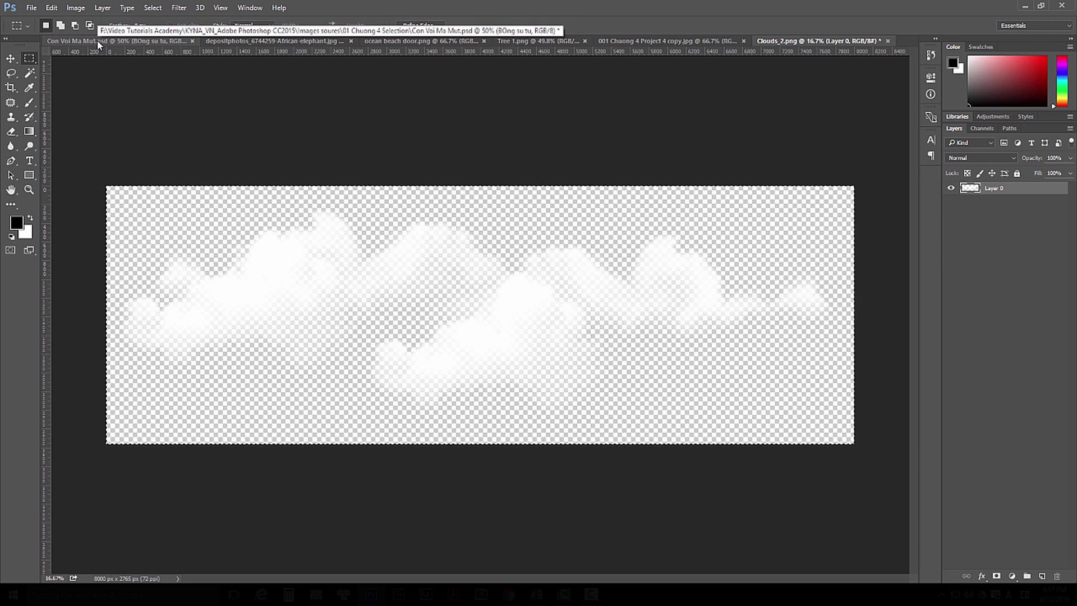
Step: Copy the clouds from Clouds_2.png into Con Voi Ma Mut.psd above the BOng su tu layer and move them over the elephant and globe
{"action": "key", "text": "v"}
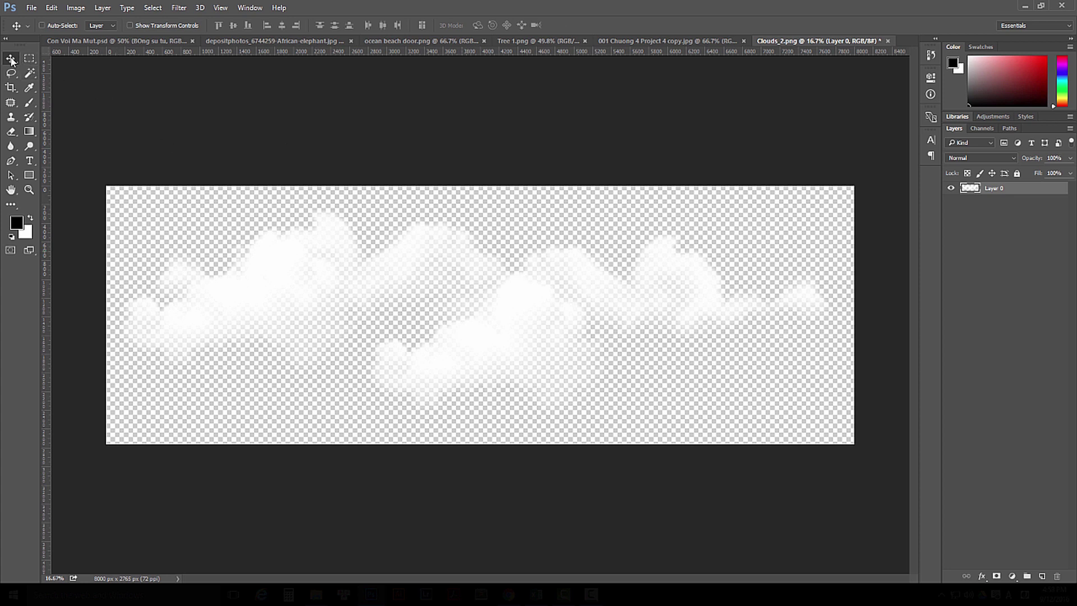
{"action": "left_click_drag", "start_coordinate": [434, 257], "coordinate": [143, 43]}
{"action": "left_click", "coordinate": [143, 44]}
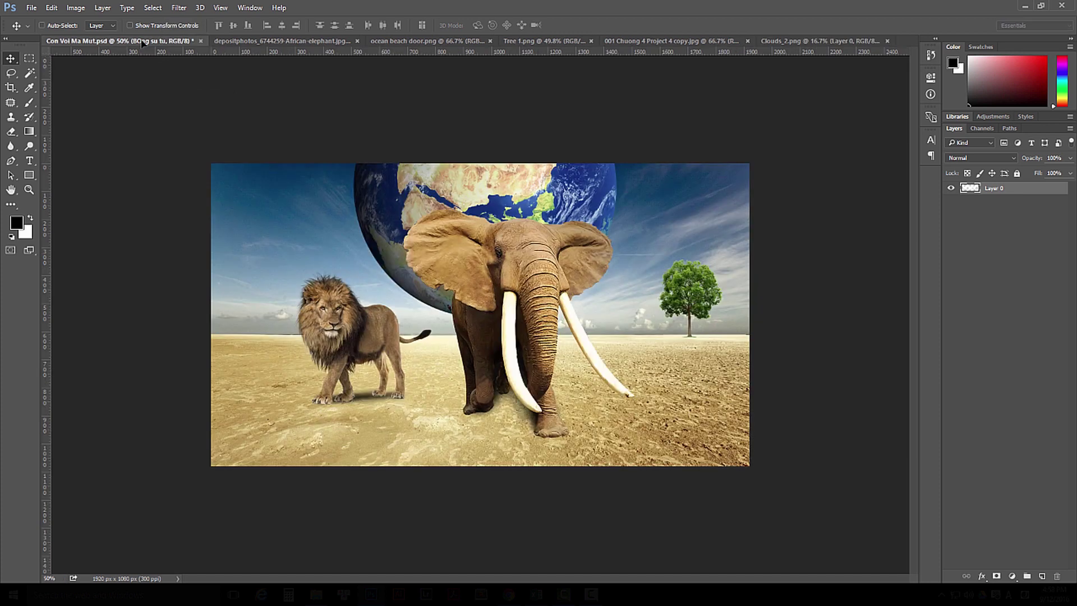
{"action": "left_click_drag", "start_coordinate": [143, 43], "coordinate": [432, 297]}
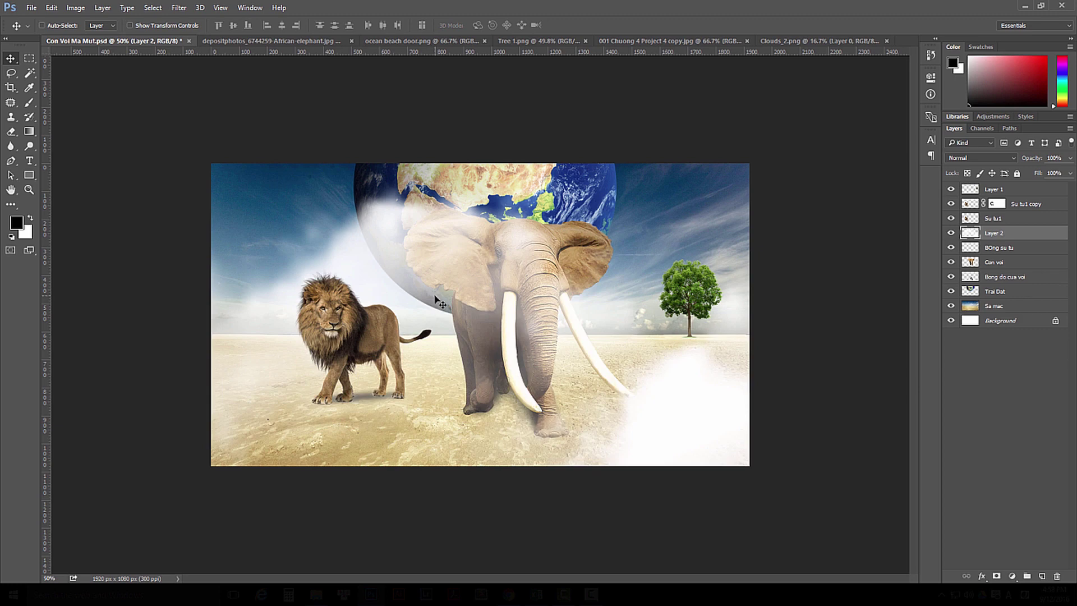
{"action": "left_click_drag", "start_coordinate": [492, 222], "coordinate": [542, 247]}
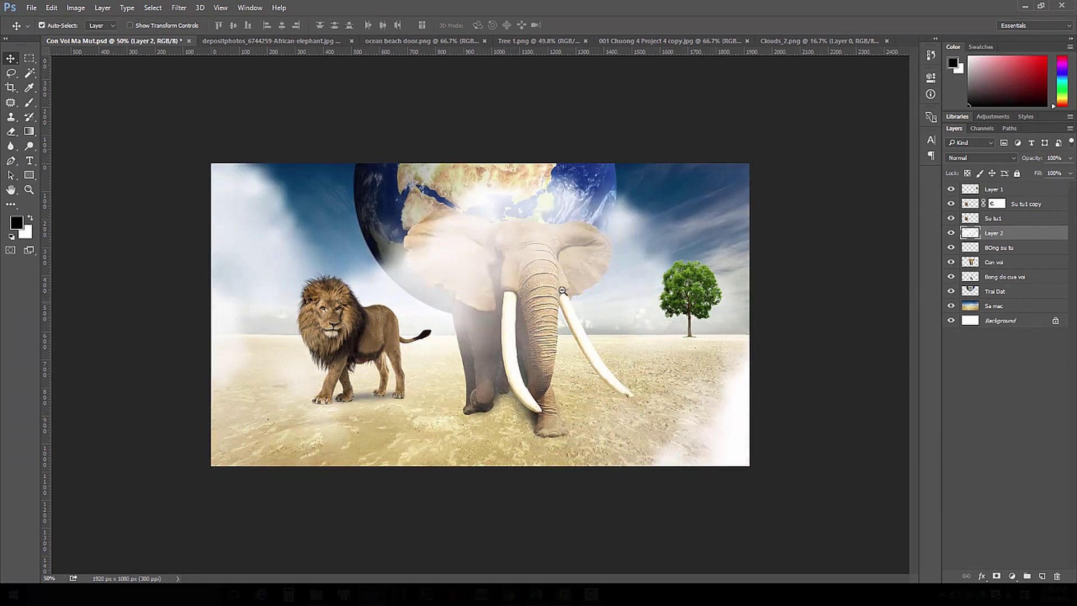
Step: Scale the clouds on Layer 2 down to about 29% and position them along the horizon behind the lion and tree
{"action": "scroll", "coordinate": [543, 286], "scroll_direction": "down", "scroll_amount": 3}
{"action": "key", "text": "ctrl+t"}
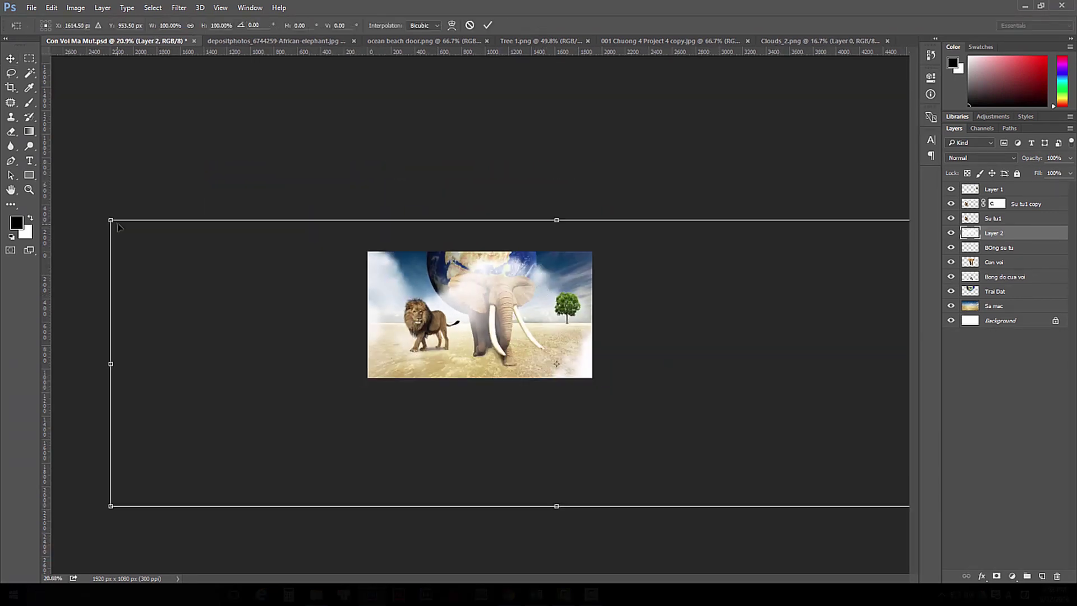
{"action": "left_click_drag", "start_coordinate": [111, 220], "coordinate": [353, 298]}
{"action": "left_click_drag", "start_coordinate": [633, 353], "coordinate": [603, 285]}
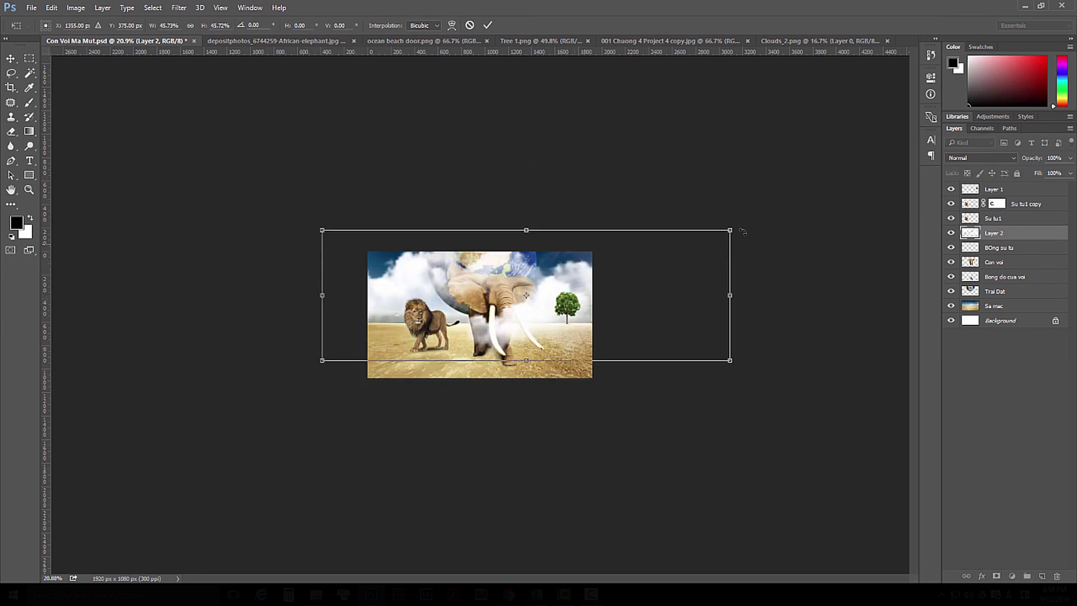
{"action": "left_click_drag", "start_coordinate": [732, 230], "coordinate": [654, 250]}
{"action": "left_click_drag", "start_coordinate": [564, 287], "coordinate": [533, 302]}
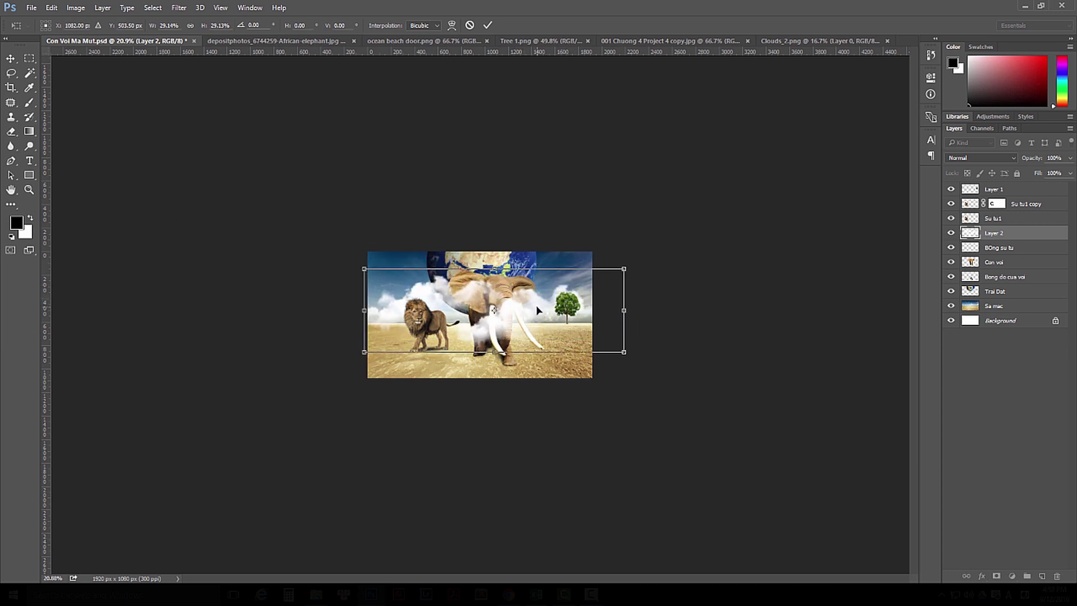
{"action": "key", "text": "Return"}
{"action": "key", "text": "ctrl+plus"}
{"action": "key", "text": "ctrl+plus"}
{"action": "key", "text": "ctrl+plus"}
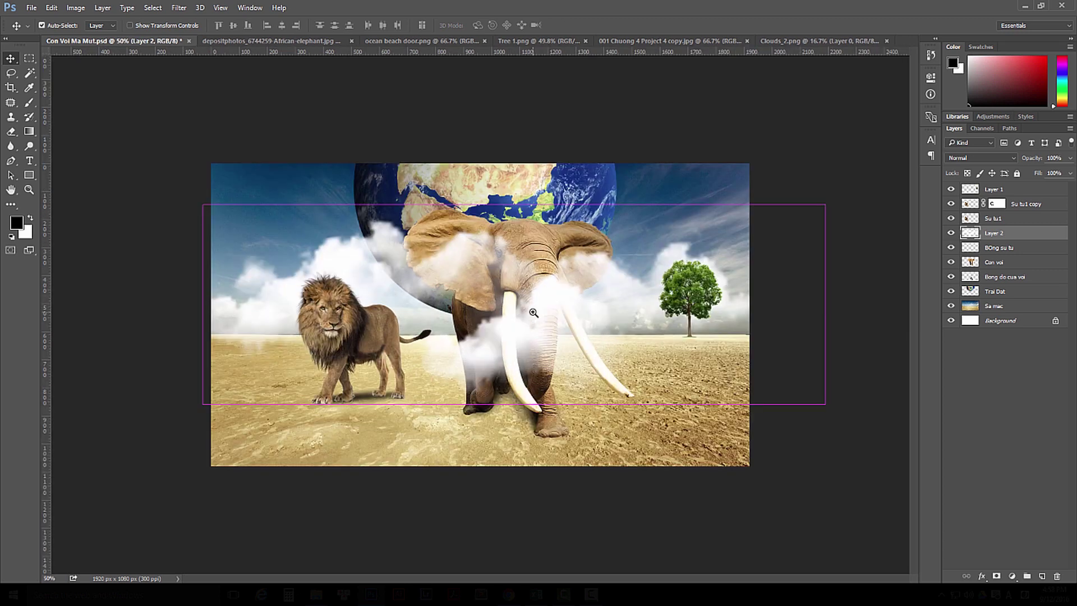
{"action": "left_click_drag", "start_coordinate": [600, 304], "coordinate": [603, 315]}
Step: Rename the cloud layer Dam may and move it between the Bong do cua voi and Trai Dat layers
{"action": "double_click", "coordinate": [997, 235]}
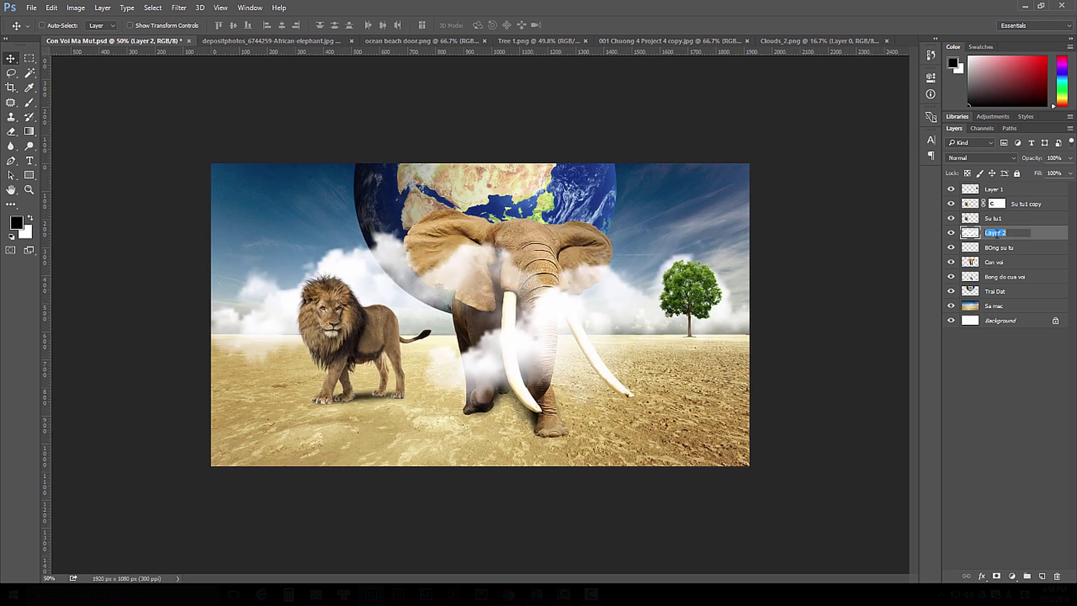
{"action": "key", "text": "Return"}
{"action": "left_click_drag", "start_coordinate": [1032, 236], "coordinate": [1023, 295]}
{"action": "left_click_drag", "start_coordinate": [1022, 287], "coordinate": [1019, 281]}
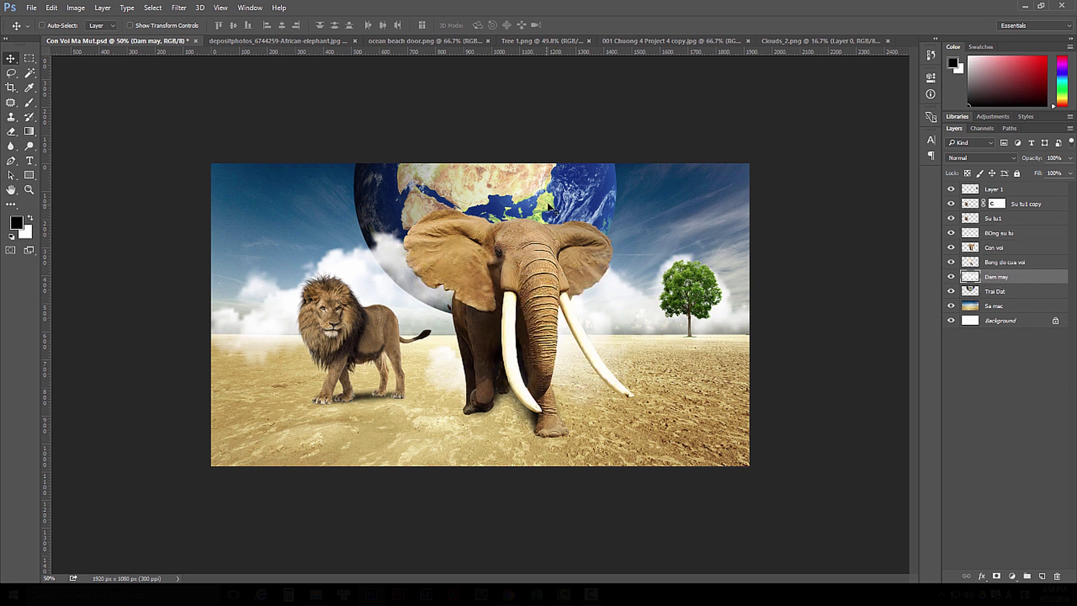
Step: Open the layer style settings for the Trai Dat layer and enable an Outer Glow
{"action": "left_click", "coordinate": [1019, 294]}
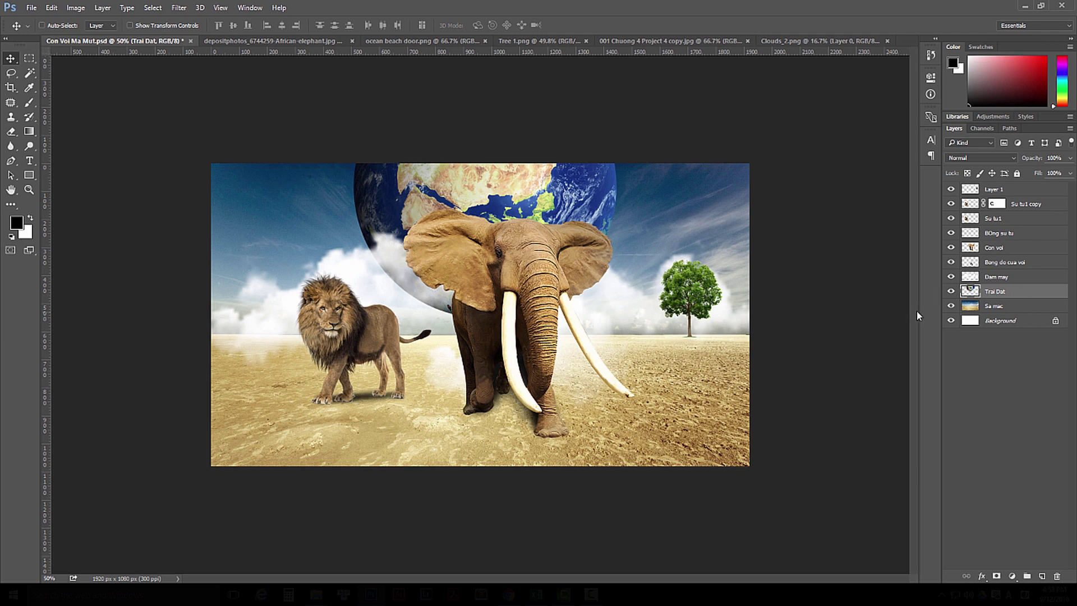
{"action": "double_click", "coordinate": [1040, 296]}
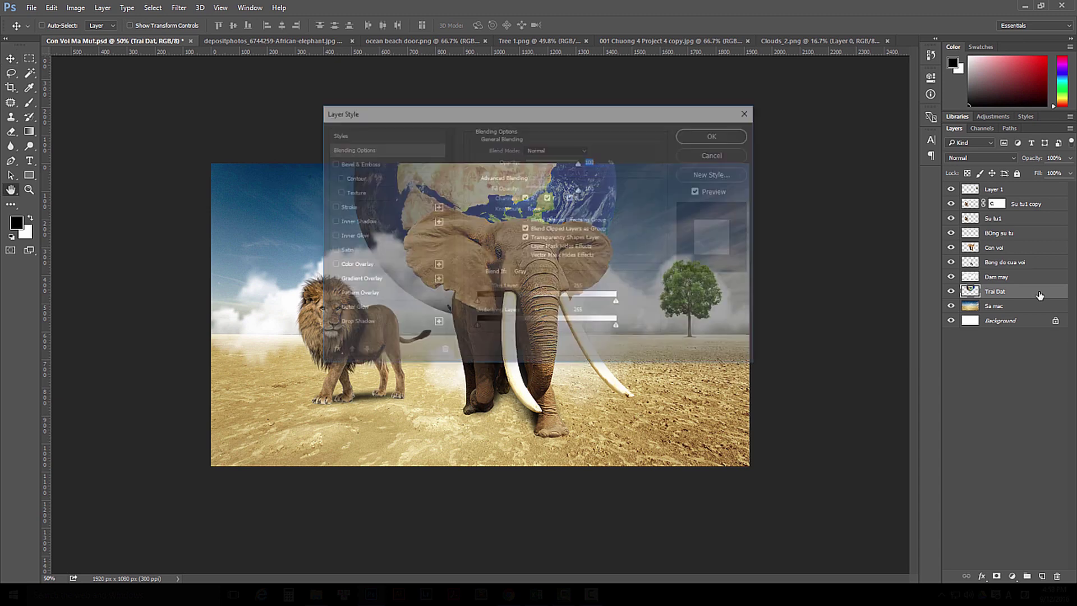
{"action": "left_click_drag", "start_coordinate": [563, 112], "coordinate": [892, 126]}
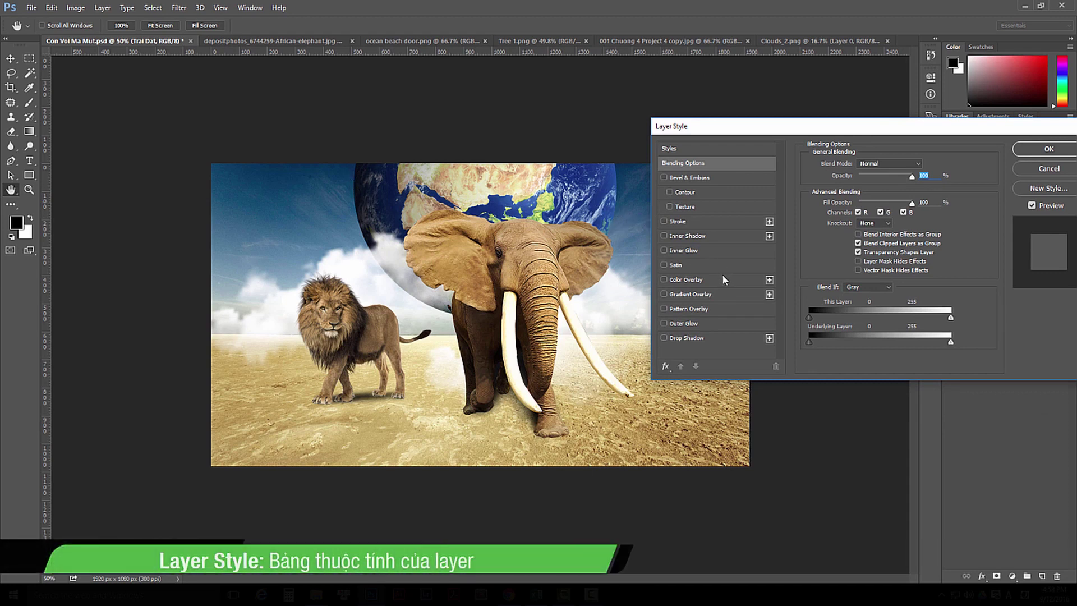
{"action": "left_click", "coordinate": [710, 323]}
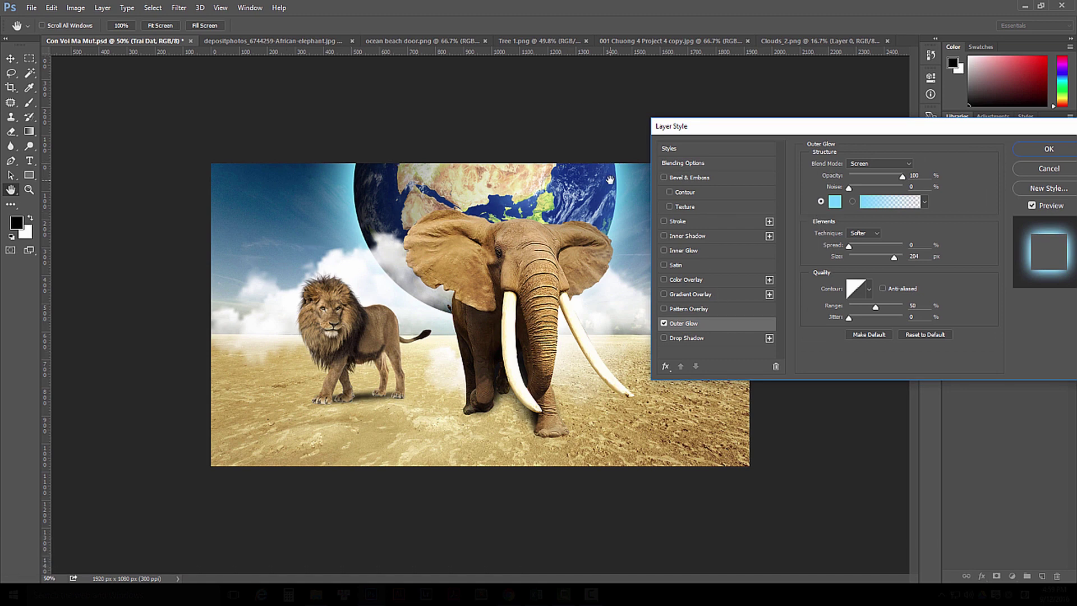
Step: Set the globe's outer glow to light blue 6dc6ff, with 95% opacity and a size of about 120 px
{"action": "left_click", "coordinate": [835, 201]}
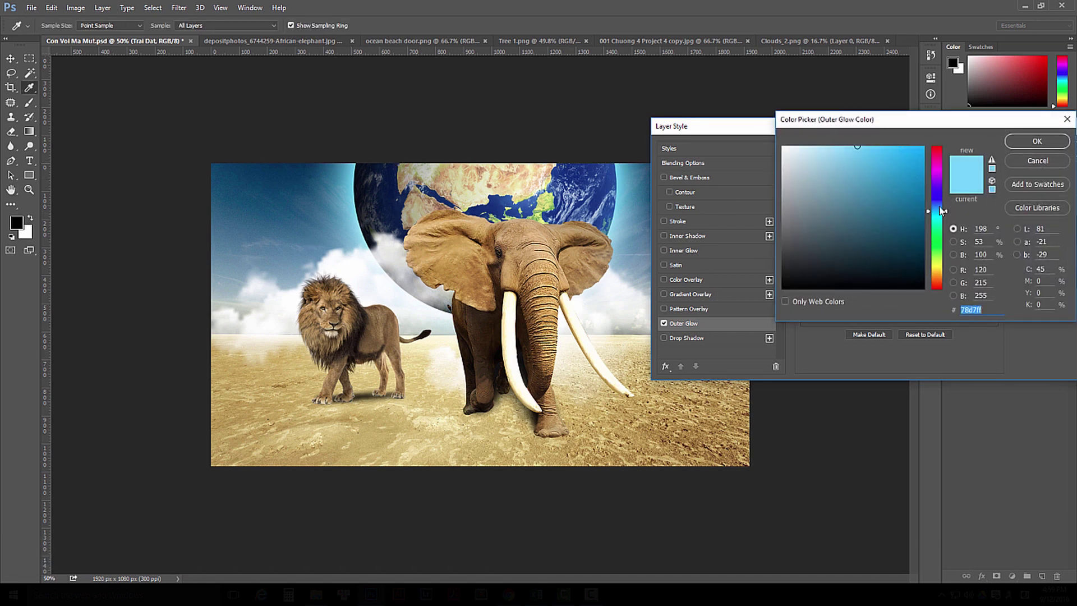
{"action": "left_click_drag", "start_coordinate": [946, 212], "coordinate": [946, 217]}
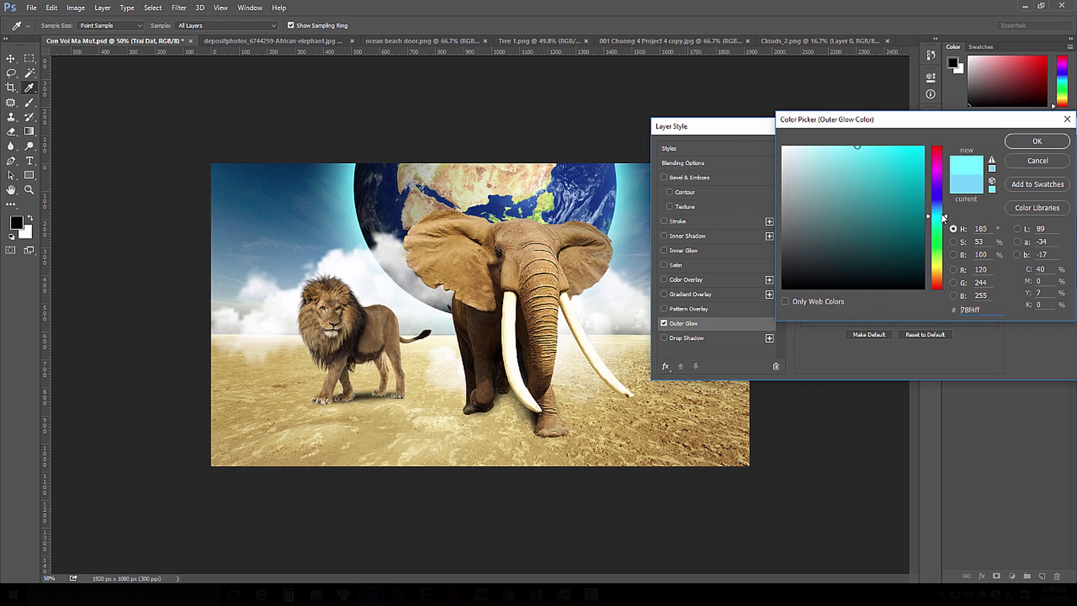
{"action": "left_click", "coordinate": [846, 143]}
{"action": "left_click_drag", "start_coordinate": [947, 219], "coordinate": [947, 212]}
{"action": "left_click", "coordinate": [857, 146]}
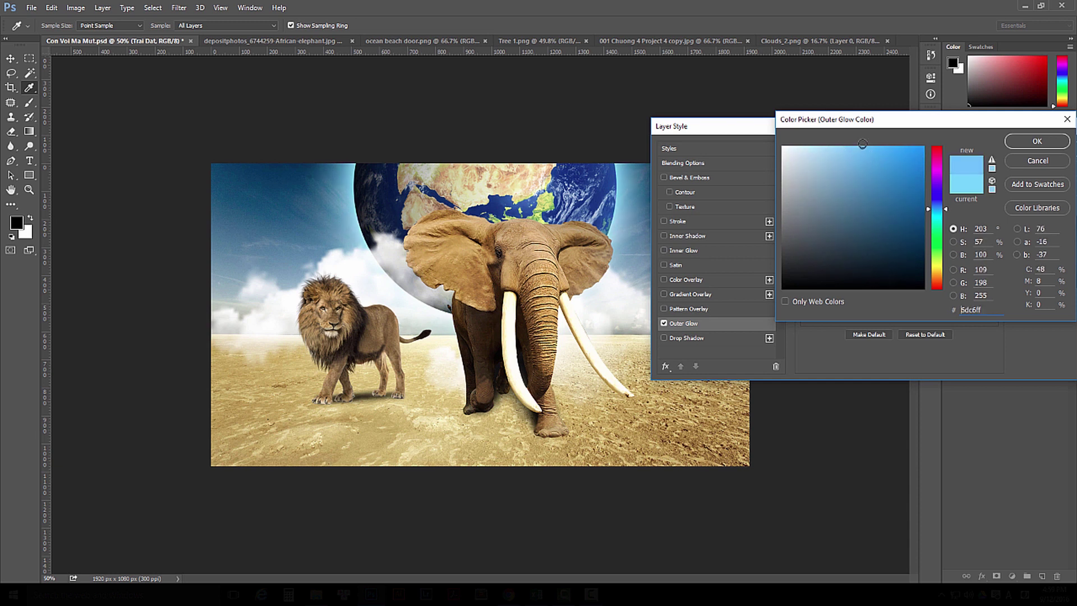
{"action": "left_click", "coordinate": [1027, 144]}
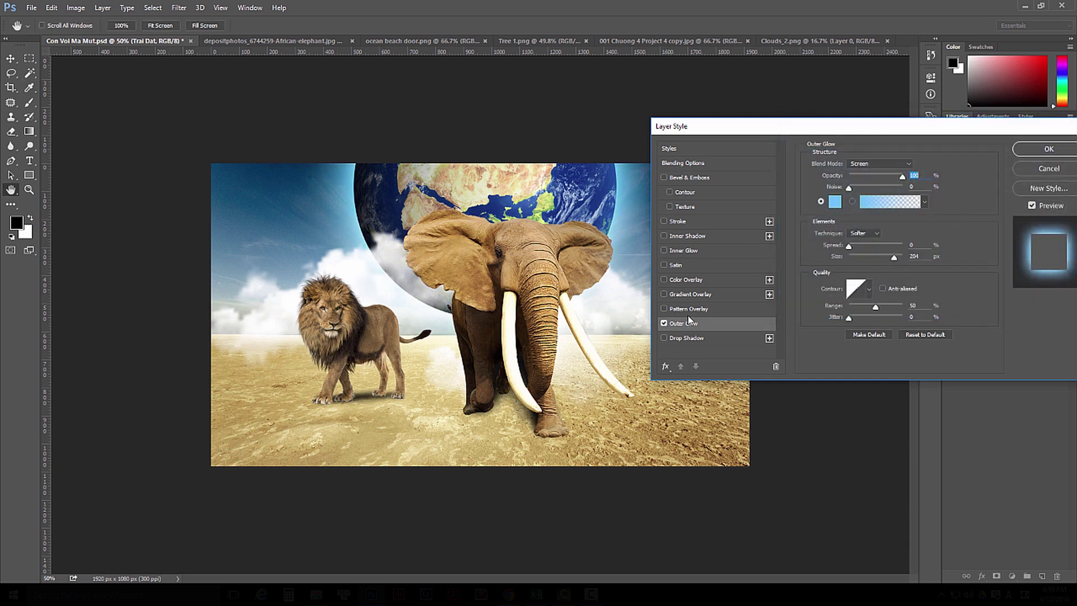
{"action": "mouse_move", "coordinate": [905, 176]}
{"action": "left_mouse_down"}
{"action": "mouse_move", "coordinate": [854, 182]}
{"action": "mouse_move", "coordinate": [900, 183]}
{"action": "left_mouse_up"}
{"action": "mouse_move", "coordinate": [897, 259]}
{"action": "left_mouse_down"}
{"action": "mouse_move", "coordinate": [847, 260]}
{"action": "mouse_move", "coordinate": [878, 261]}
{"action": "left_mouse_up"}
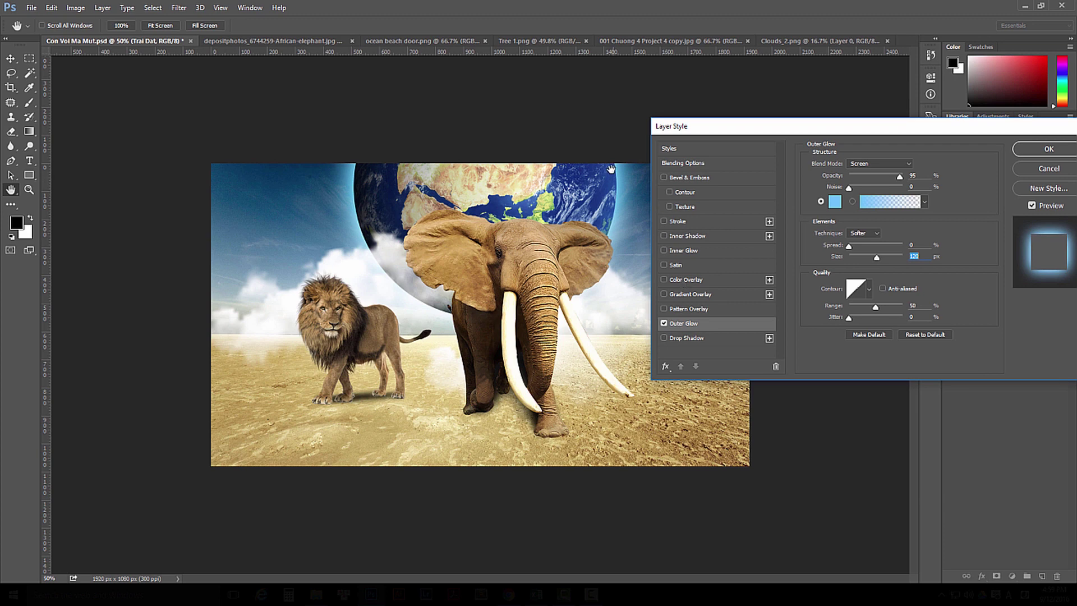
Step: Add a more saturated light blue Inner Glow of 166 px to the globe, apply the layer style and collapse the effects list
{"action": "left_click", "coordinate": [714, 251]}
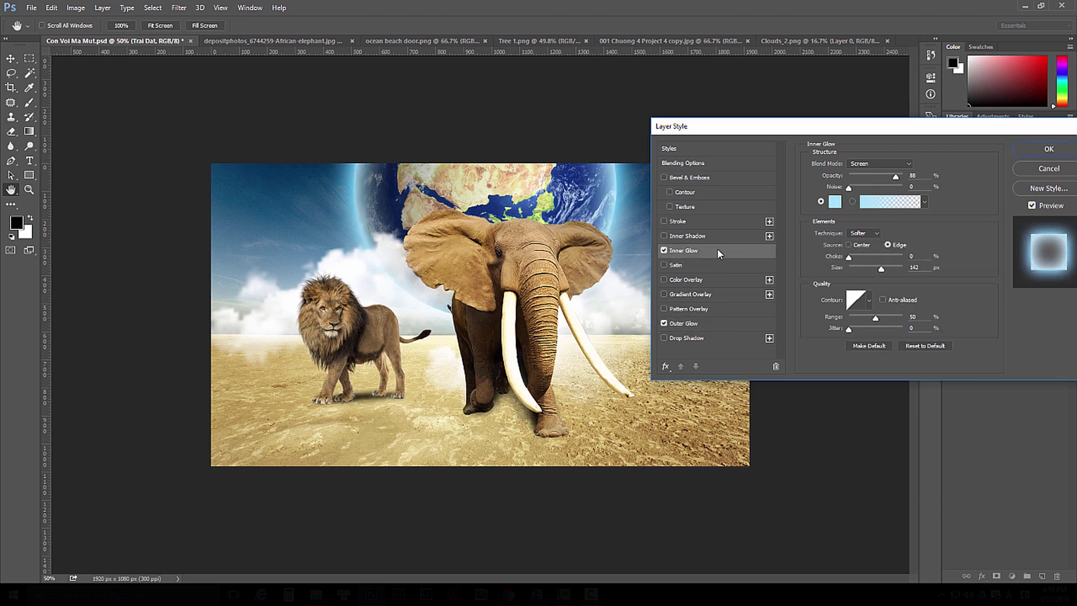
{"action": "left_click", "coordinate": [835, 205]}
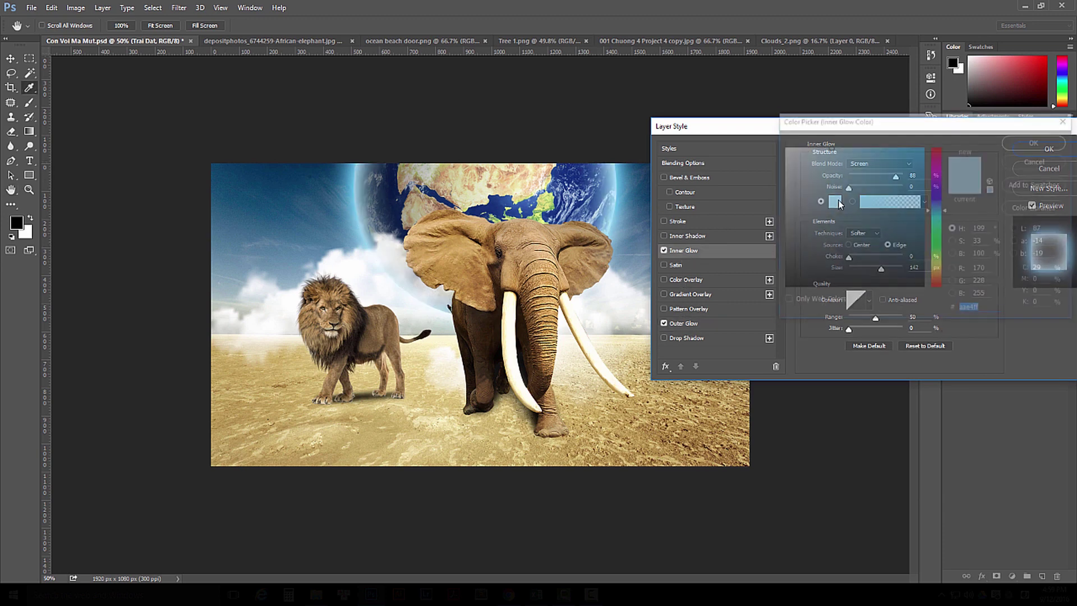
{"action": "left_click", "coordinate": [861, 147]}
{"action": "left_click", "coordinate": [1010, 145]}
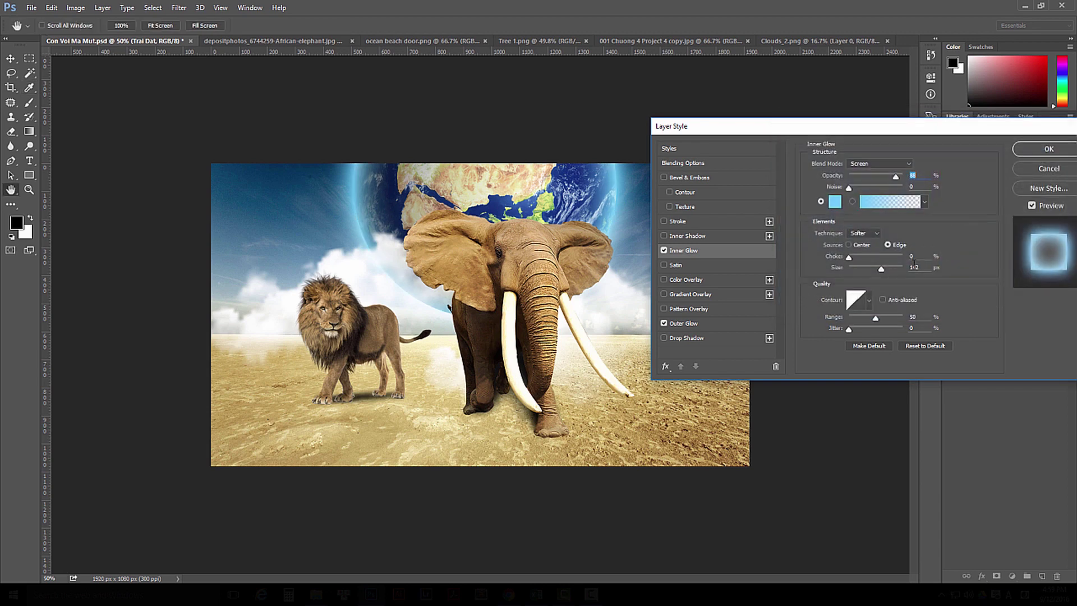
{"action": "mouse_move", "coordinate": [882, 272]}
{"action": "left_mouse_down"}
{"action": "mouse_move", "coordinate": [860, 272]}
{"action": "mouse_move", "coordinate": [887, 274]}
{"action": "left_mouse_up"}
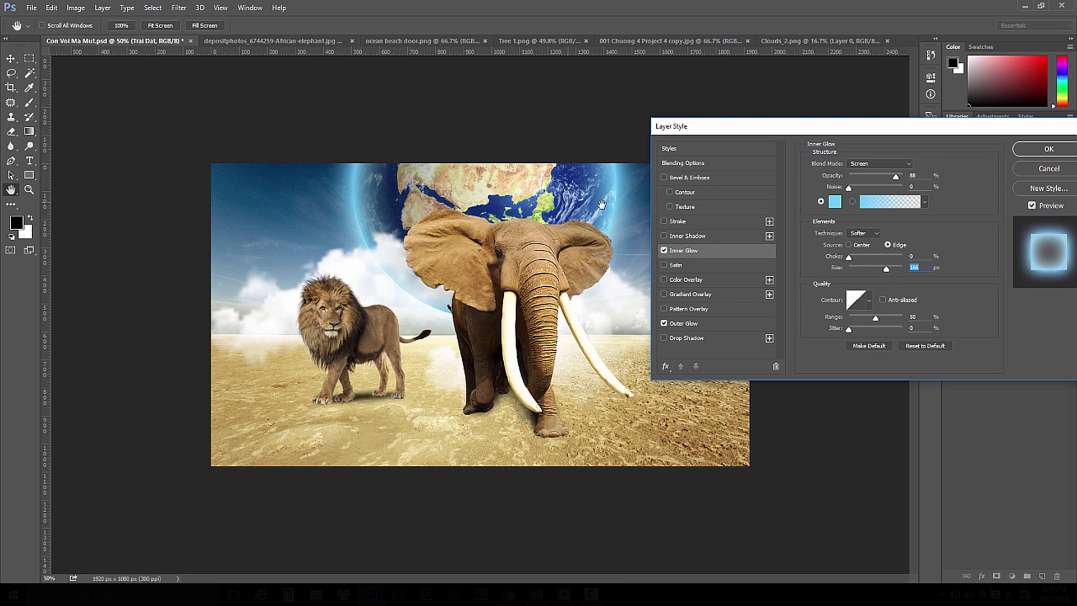
{"action": "left_click_drag", "start_coordinate": [857, 134], "coordinate": [651, 273]}
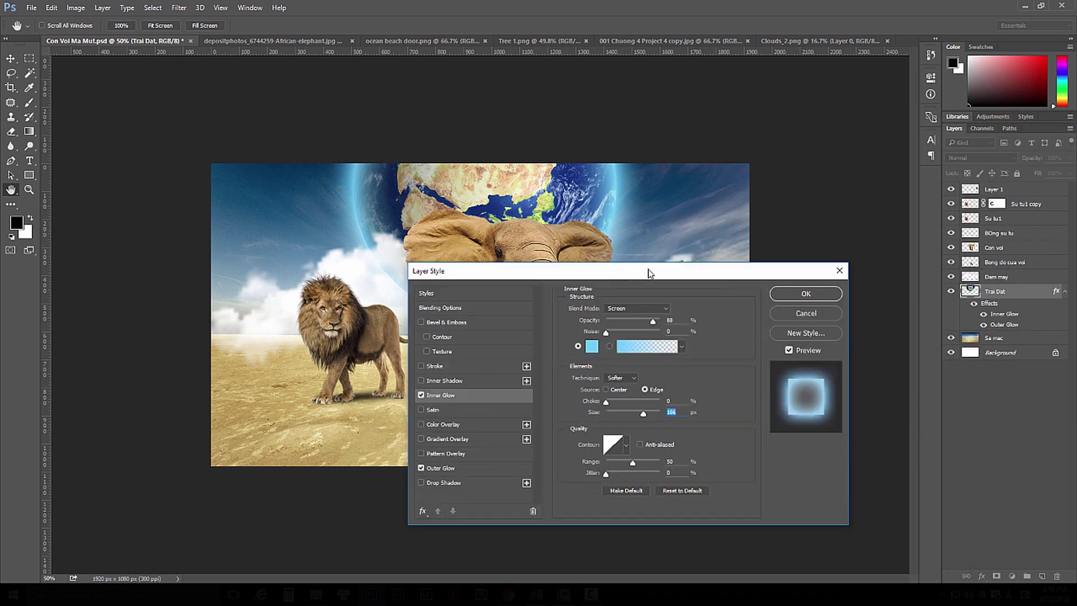
{"action": "left_click", "coordinate": [806, 294]}
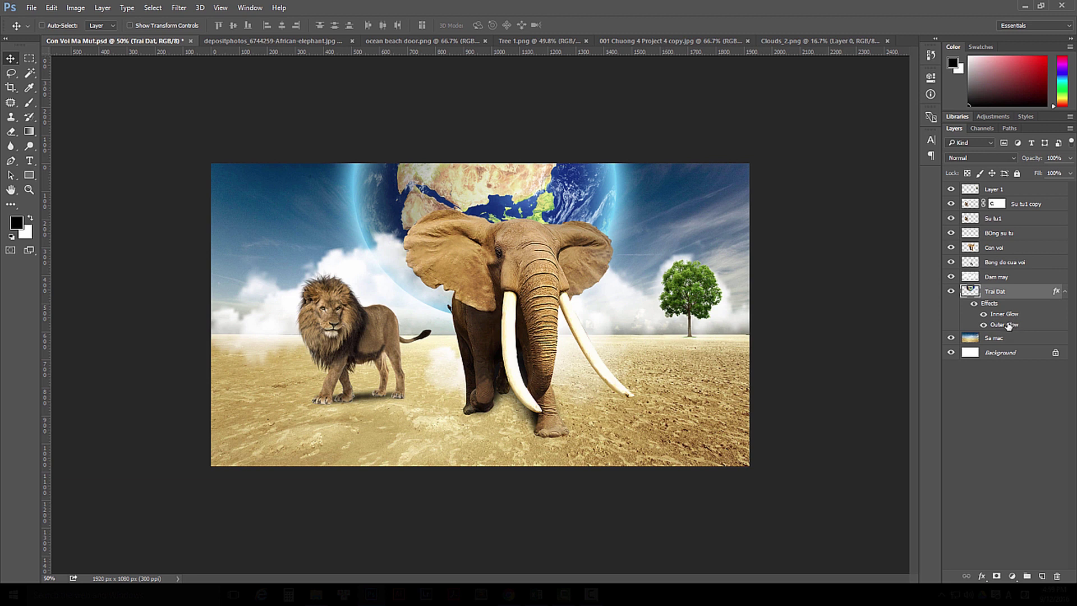
{"action": "left_click", "coordinate": [1065, 293]}
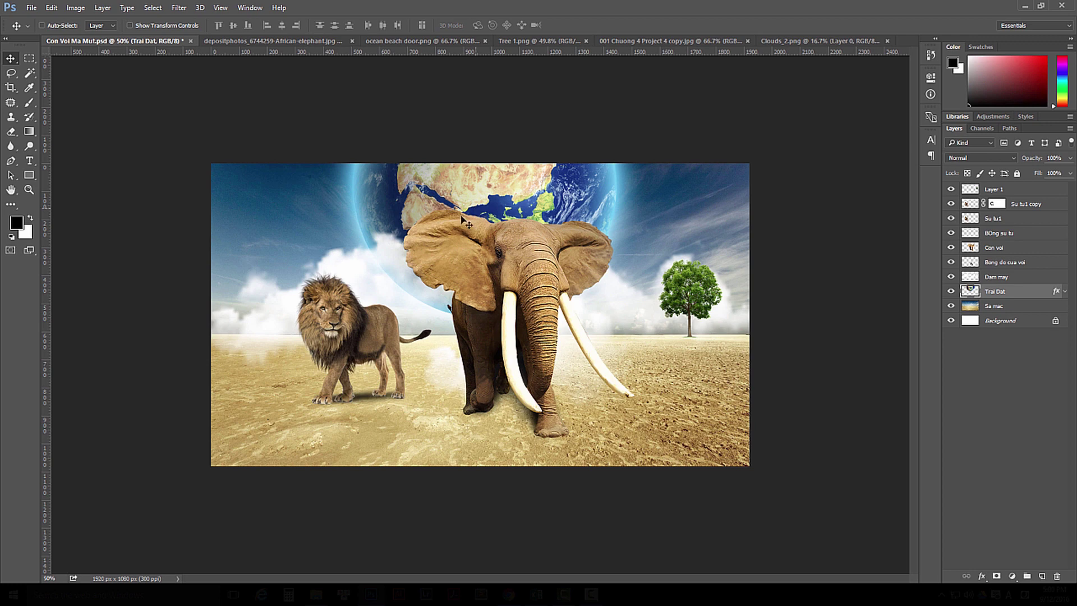
Step: Switch to the reference image 001 Chuong 4 Project 4 copy.jpg to compare it with the composite
{"action": "left_click", "coordinate": [561, 270], "text": "ctrl+alt"}
{"action": "key", "text": "ctrl+plus"}
{"action": "left_click", "coordinate": [678, 44]}
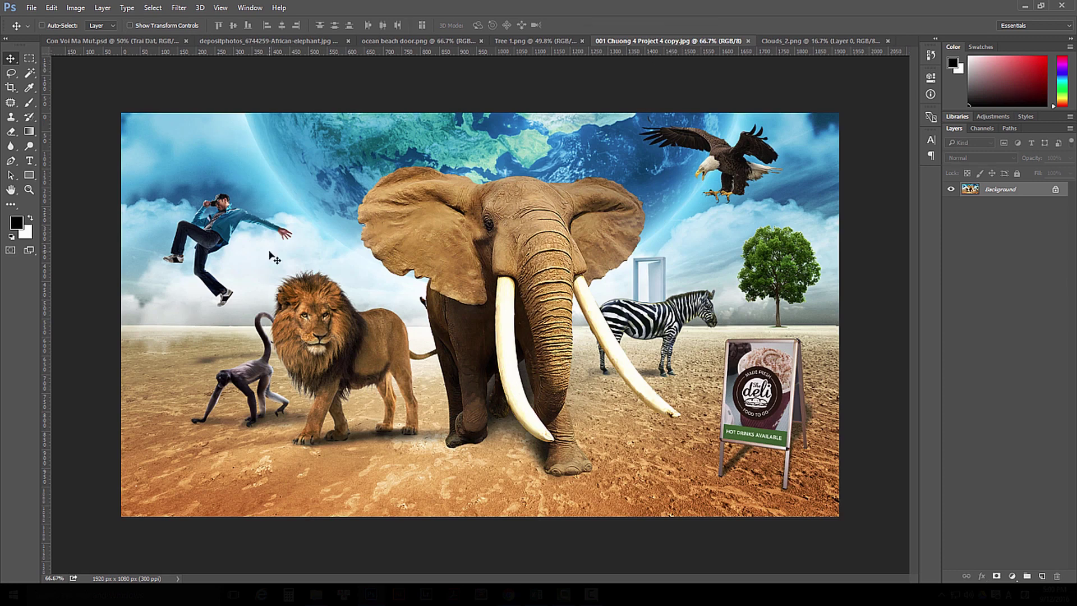